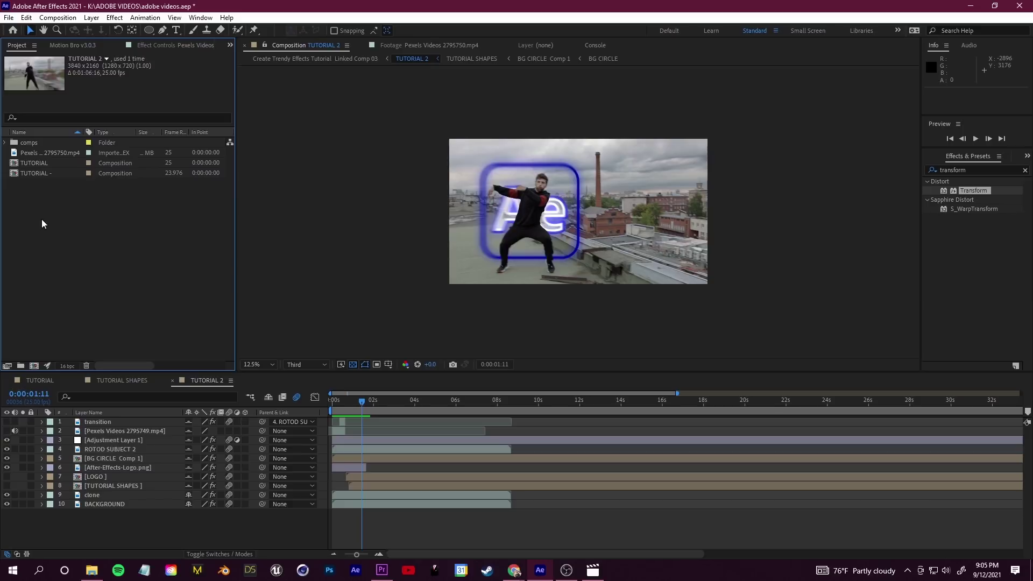
Step: Create a new composition named LOGO
click(43, 224)
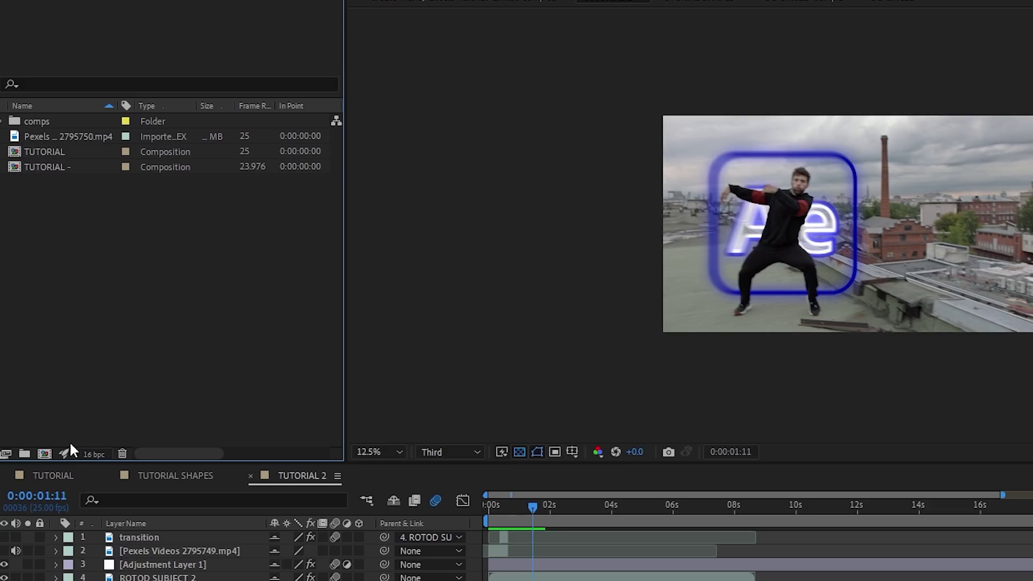
click(47, 456)
text(LOGO)
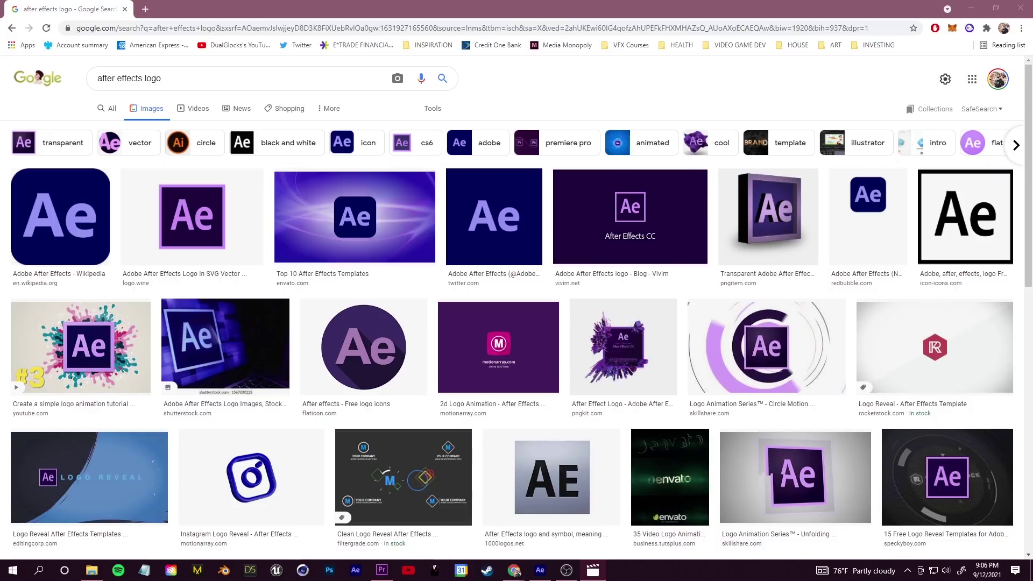
Step: Preview the Wikipedia Ae logo result and save it as a PNG image
click(60, 217)
click(433, 108)
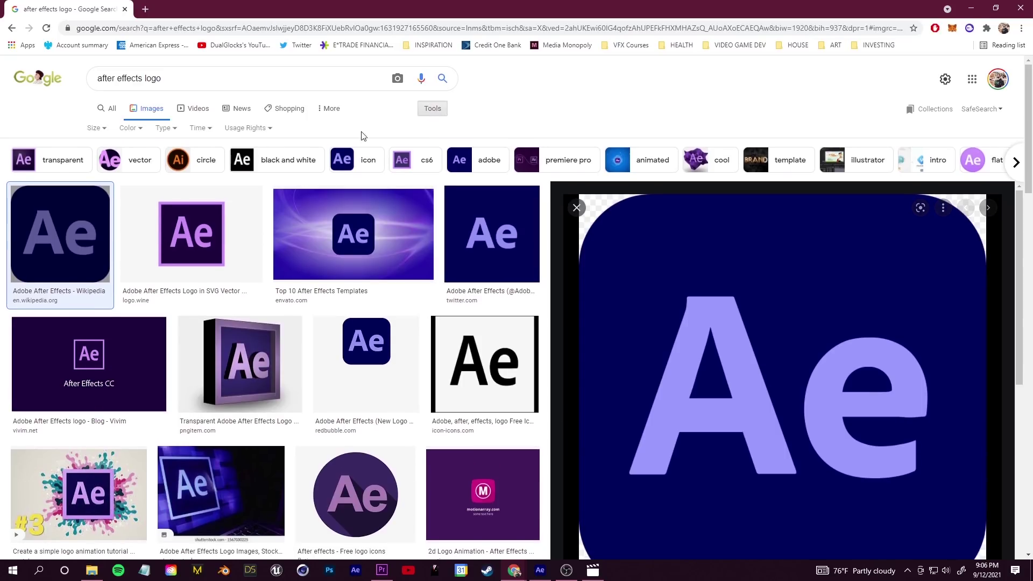
click(259, 131)
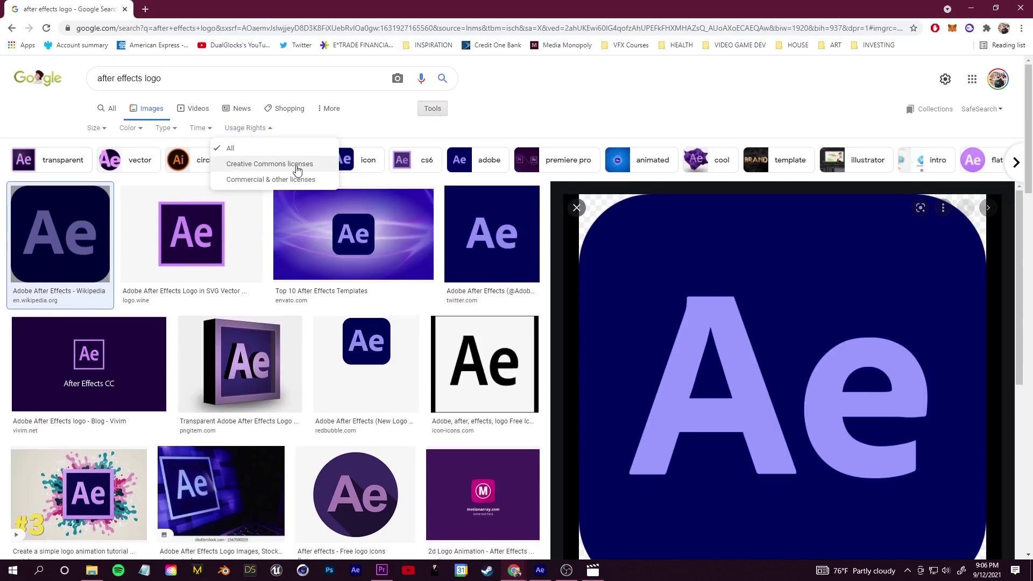
click(268, 130)
click(141, 134)
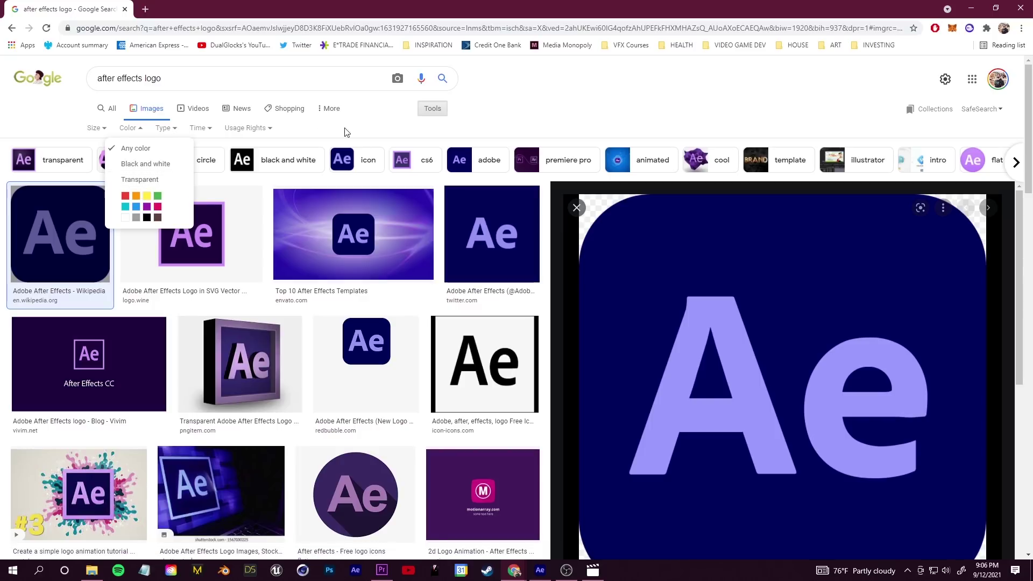
right_click(689, 274)
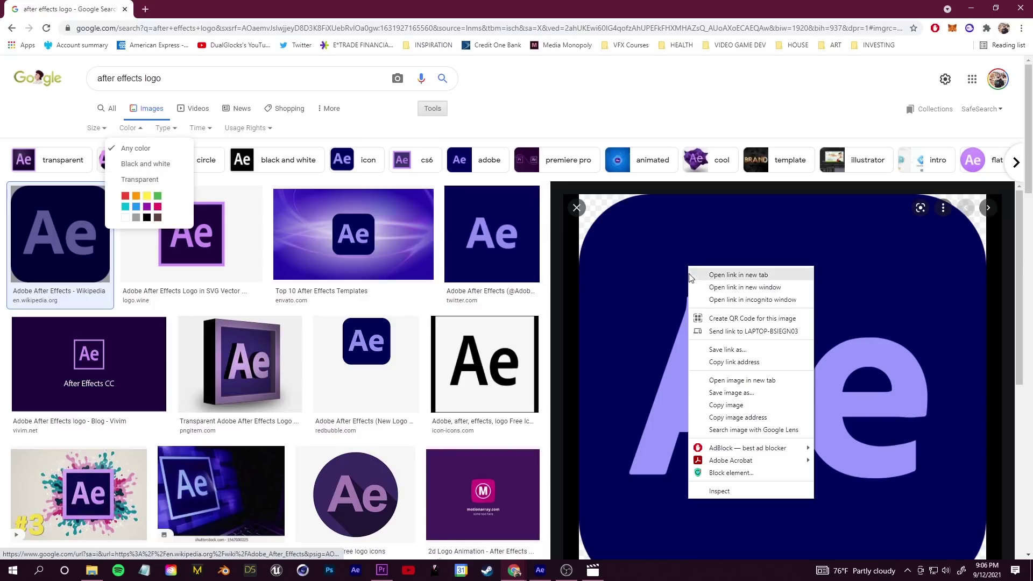
click(727, 397)
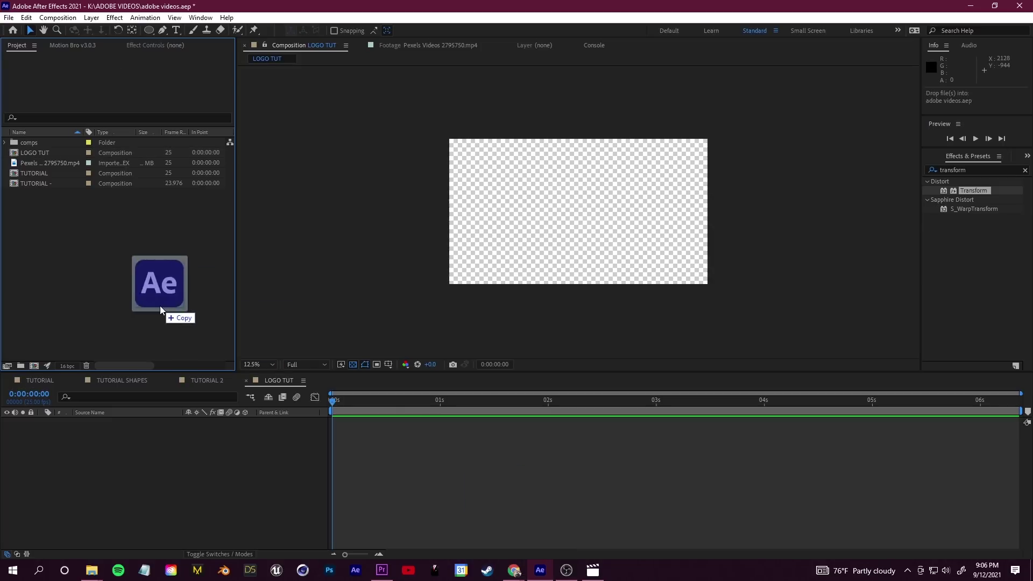
Step: Import the saved Ae logo PNG and add it as a centred layer in LOGO TUT
drag(161, 288, 242, 323)
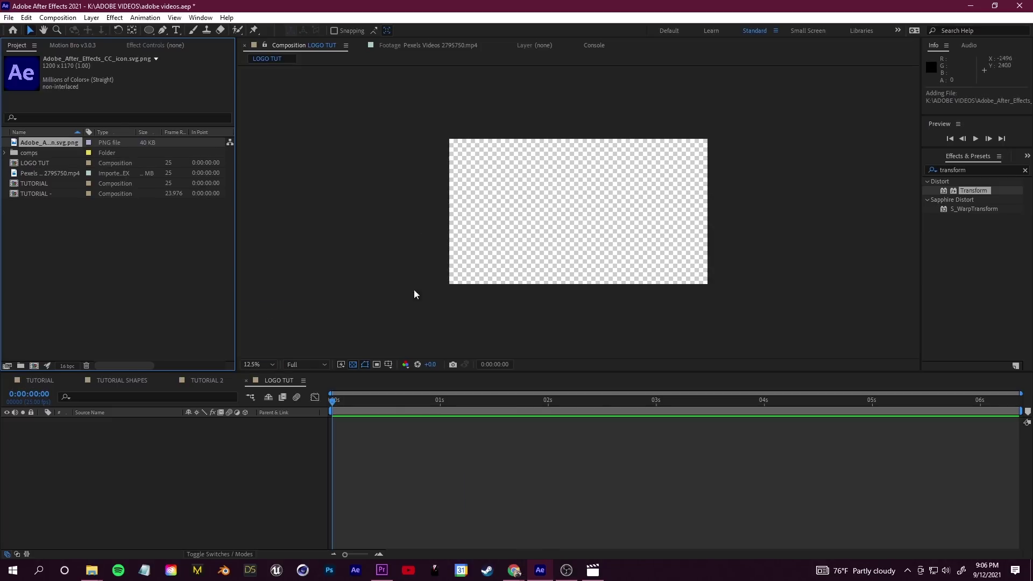
drag(40, 145, 156, 466)
click(171, 475)
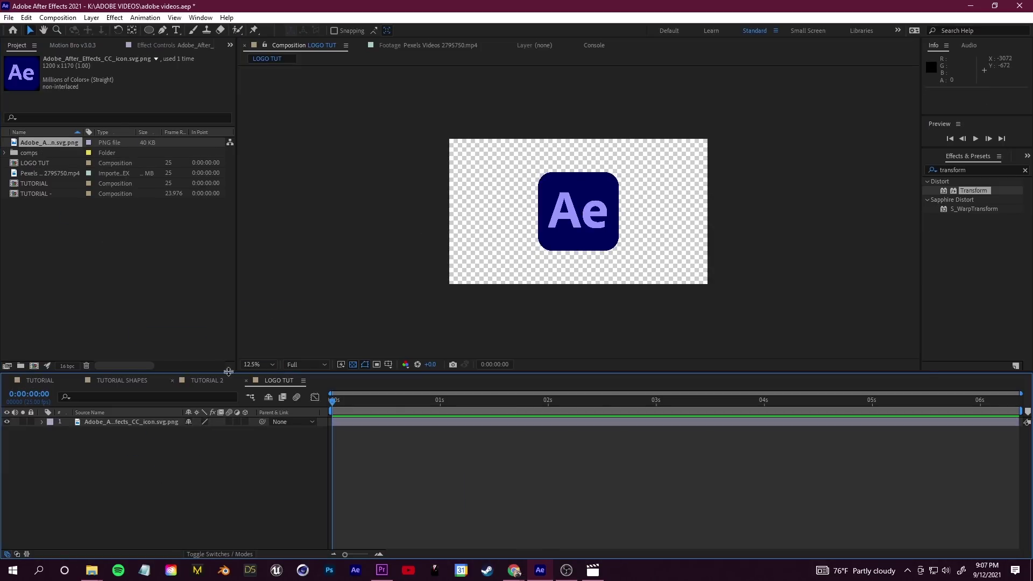
key(period)
key(comma)
click(564, 572)
click(564, 573)
click(113, 424)
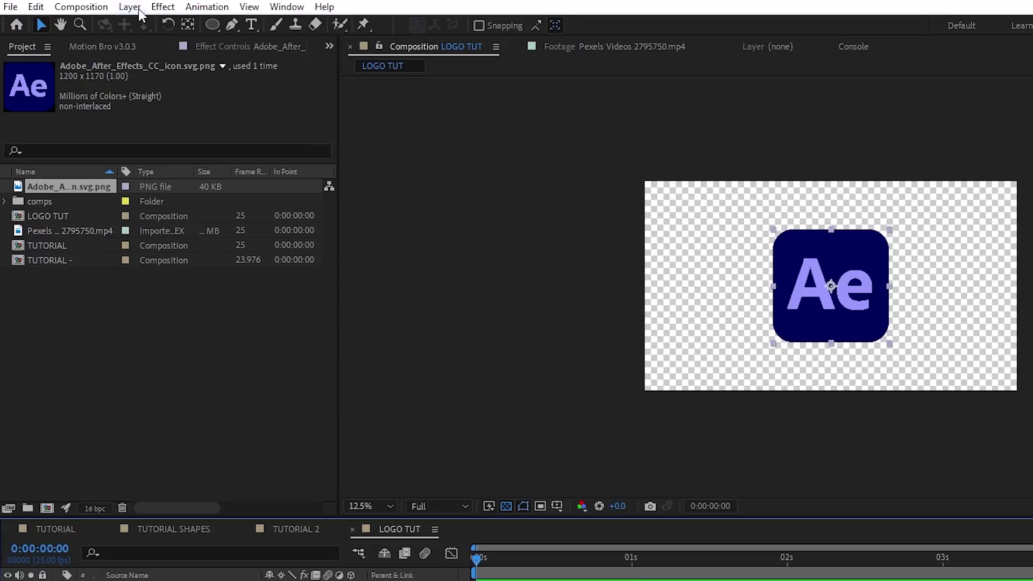
Step: Auto-trace the logo layer on its Alpha channel to outline the rounded square
click(139, 12)
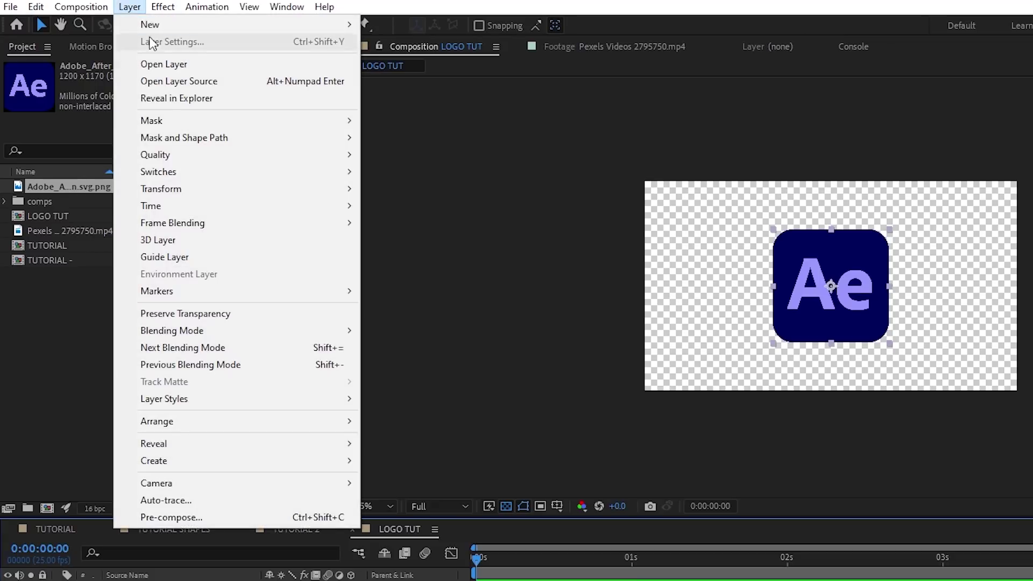
click(242, 493)
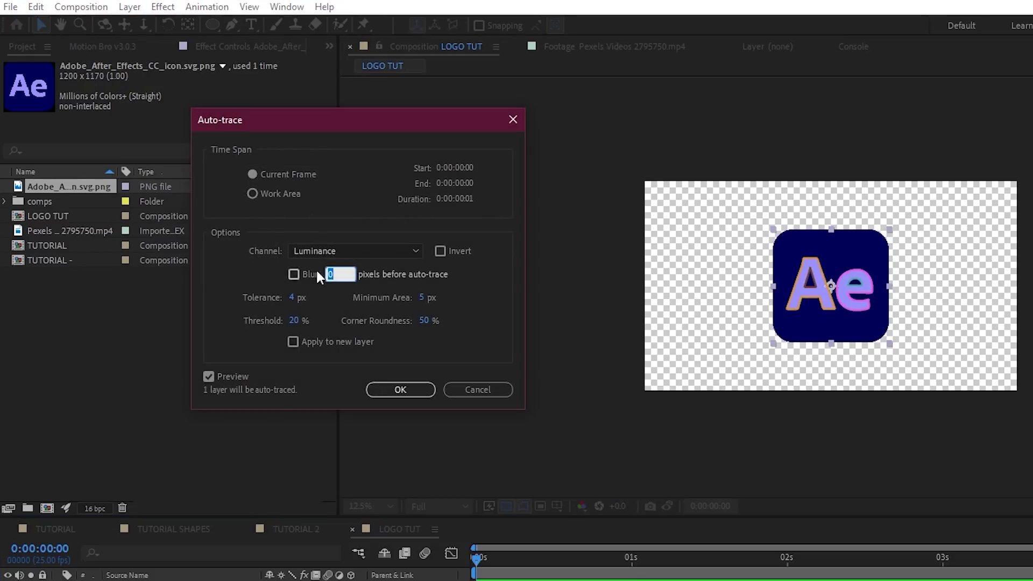
click(327, 249)
click(339, 268)
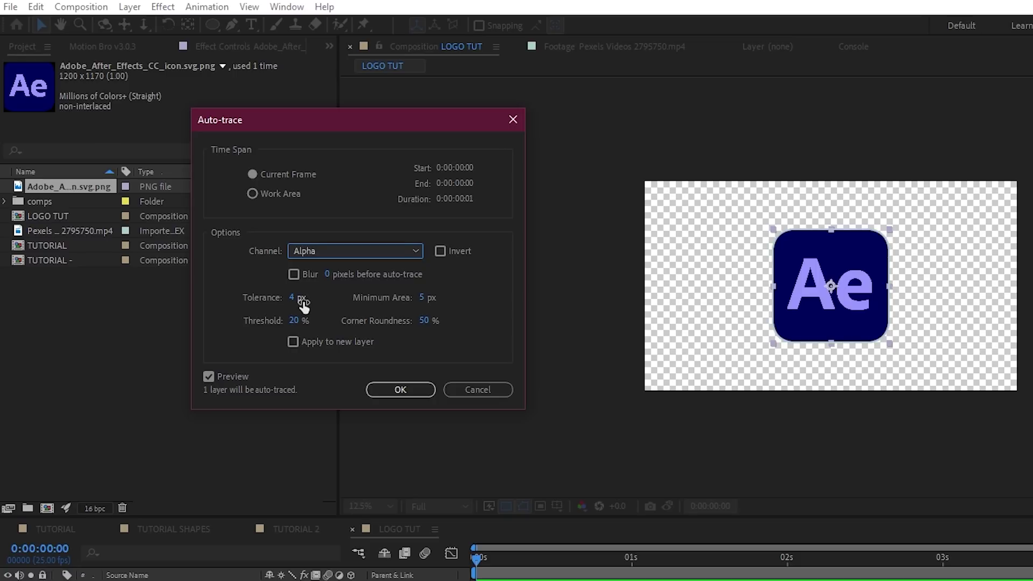
click(394, 390)
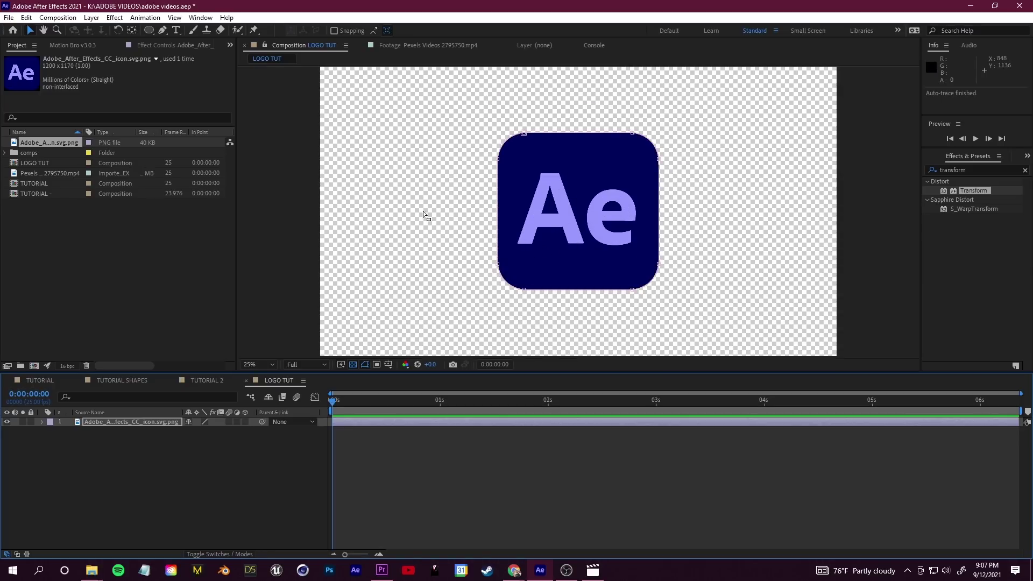
Step: Auto-trace the logo again on the Luminance channel to outline the A and e
click(91, 17)
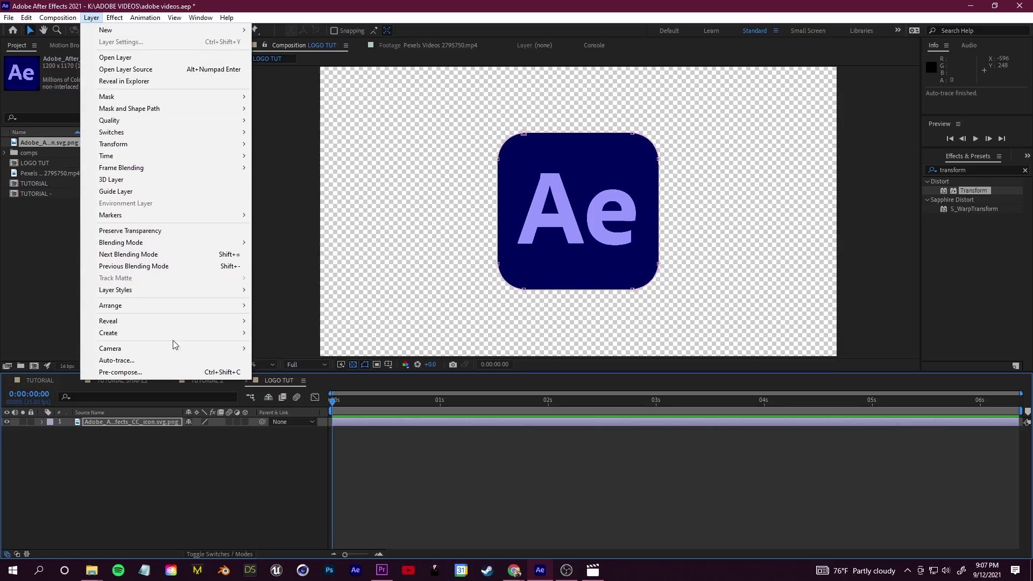
click(173, 361)
click(251, 193)
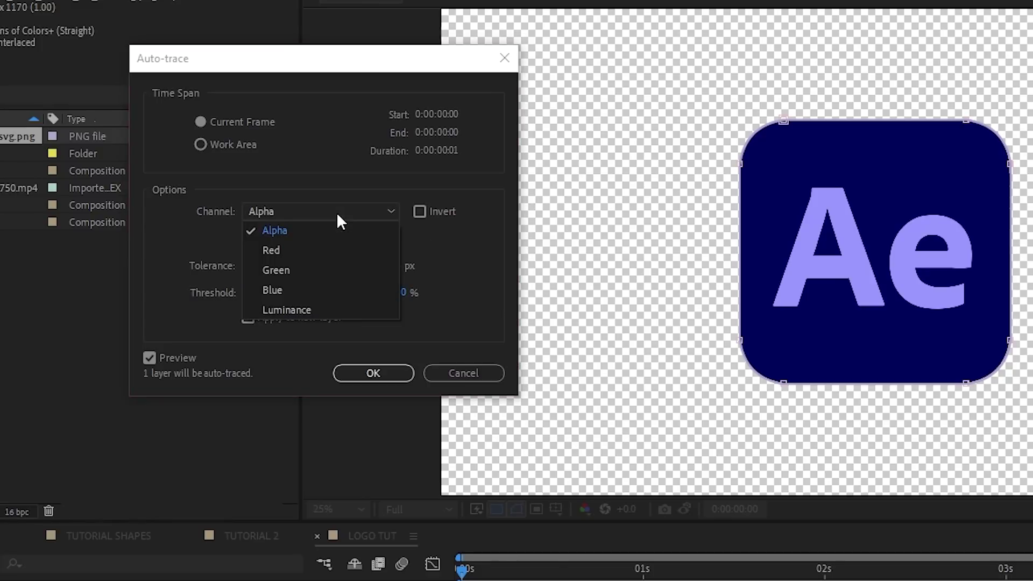
click(309, 305)
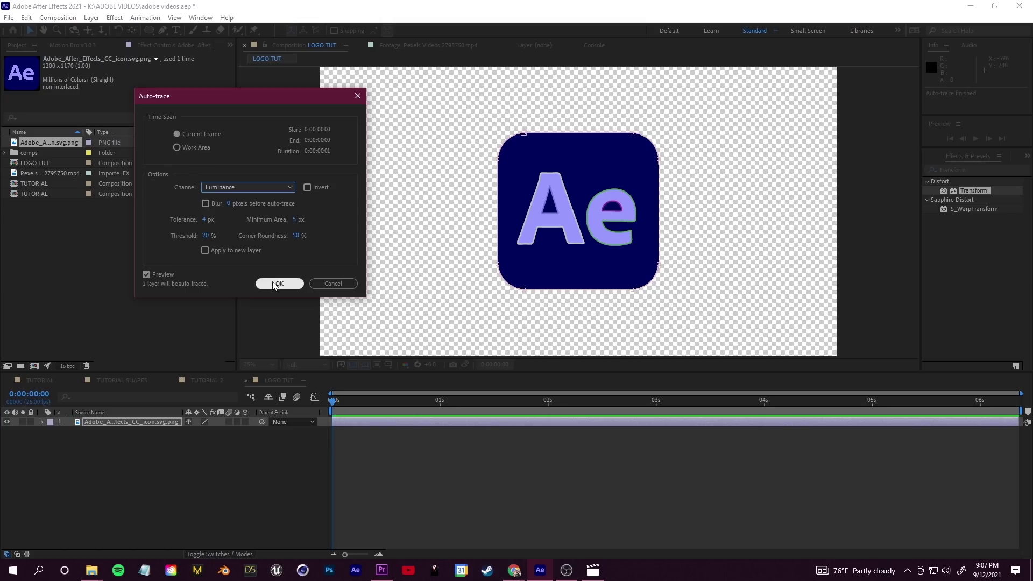
click(372, 373)
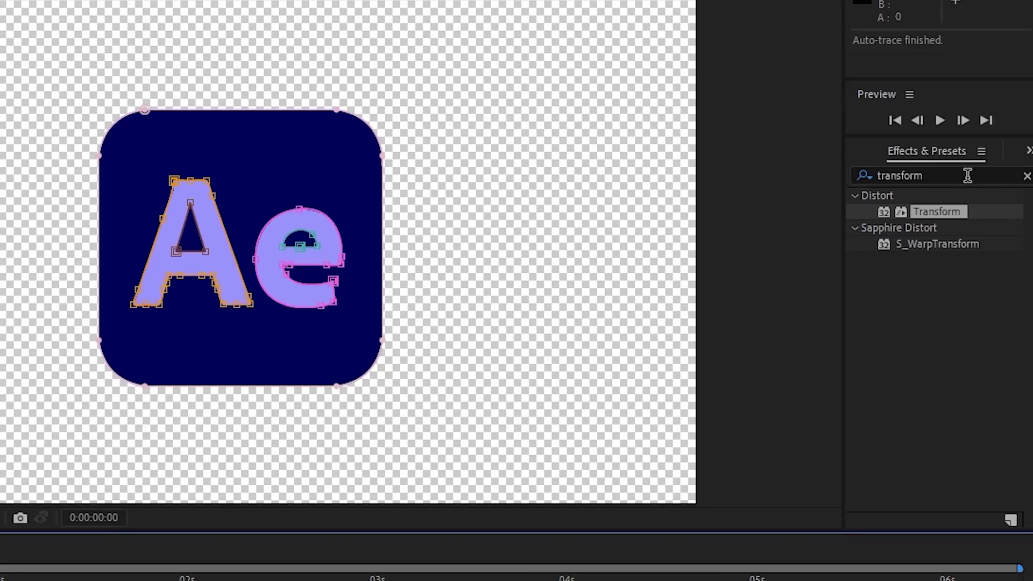
Step: Apply a Stroke effect set to All Masks and Stroke Sequentially, with Brush Size 8.2
click(990, 168)
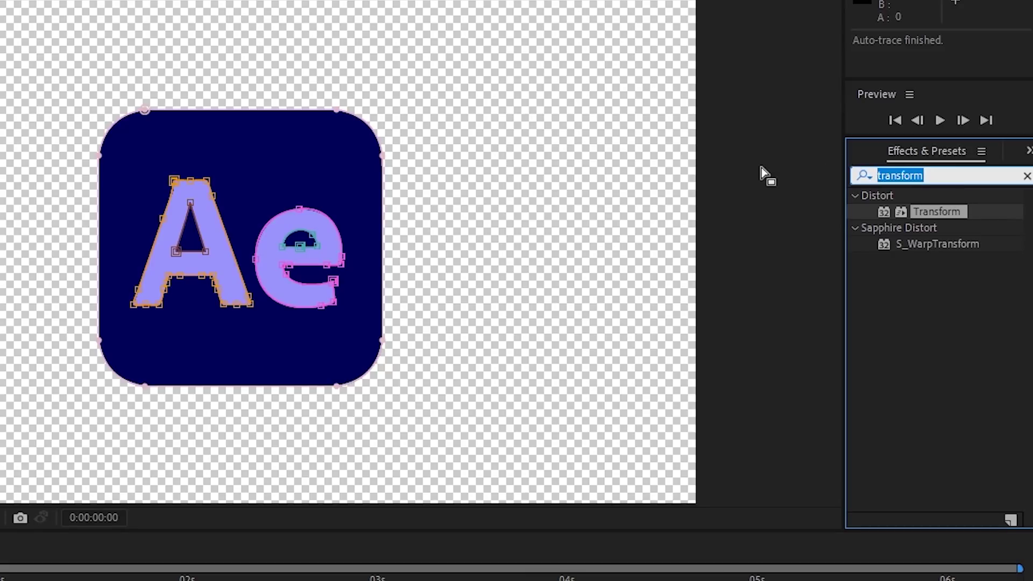
text(stroke)
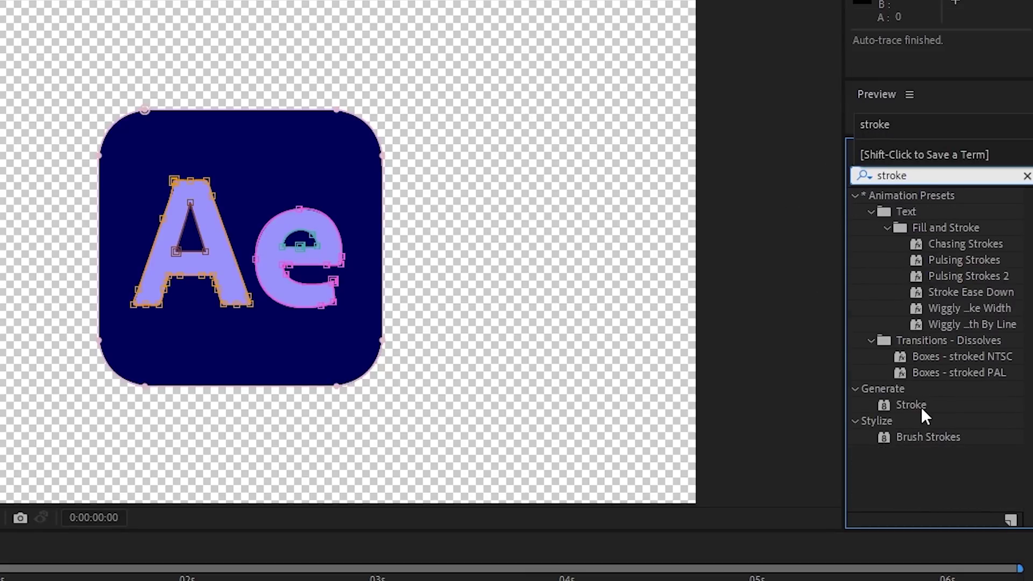
mouse_move(919, 403)
mouse_down()
mouse_move(947, 424)
mouse_move(110, 424)
mouse_up()
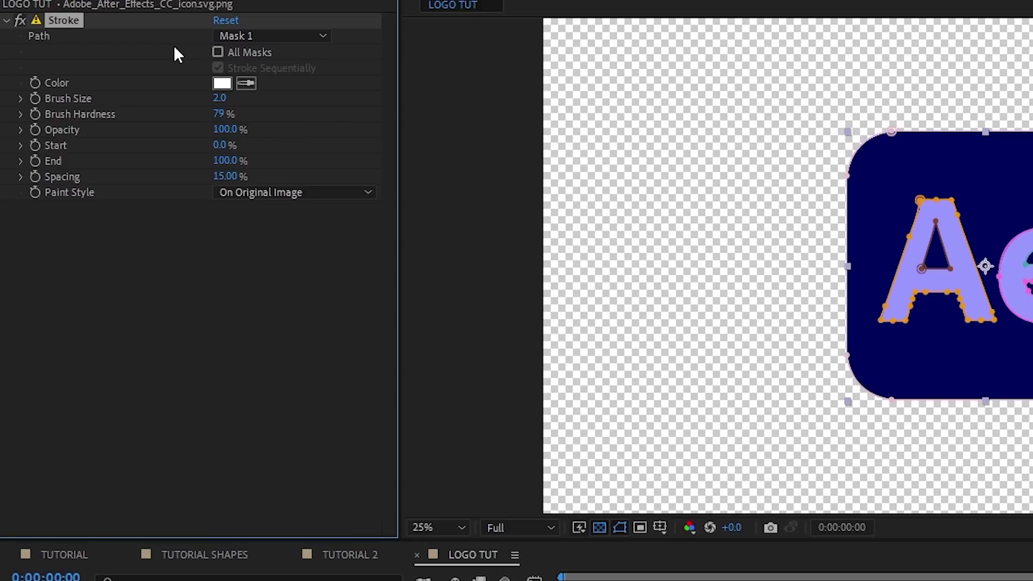
click(218, 52)
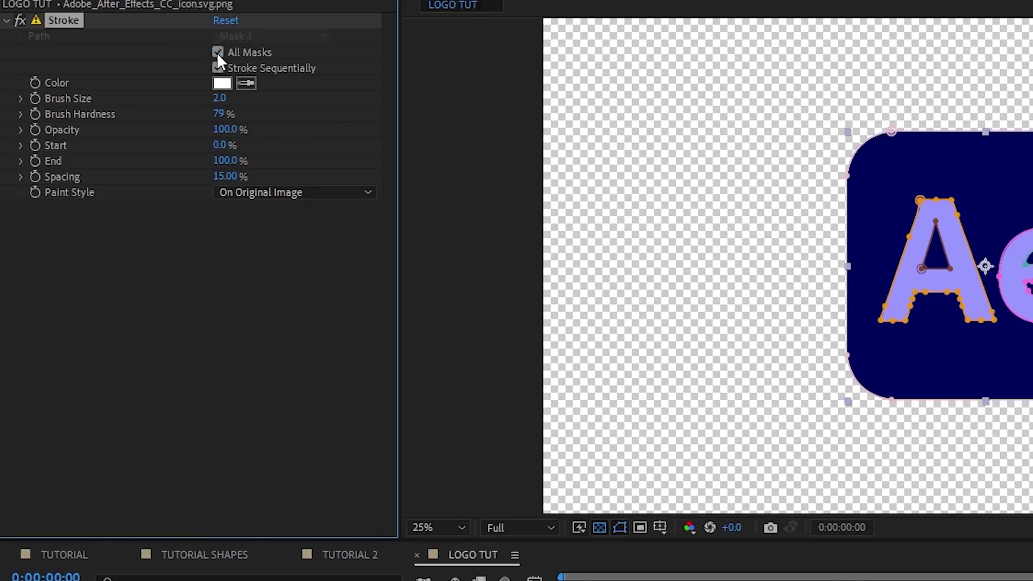
click(120, 423)
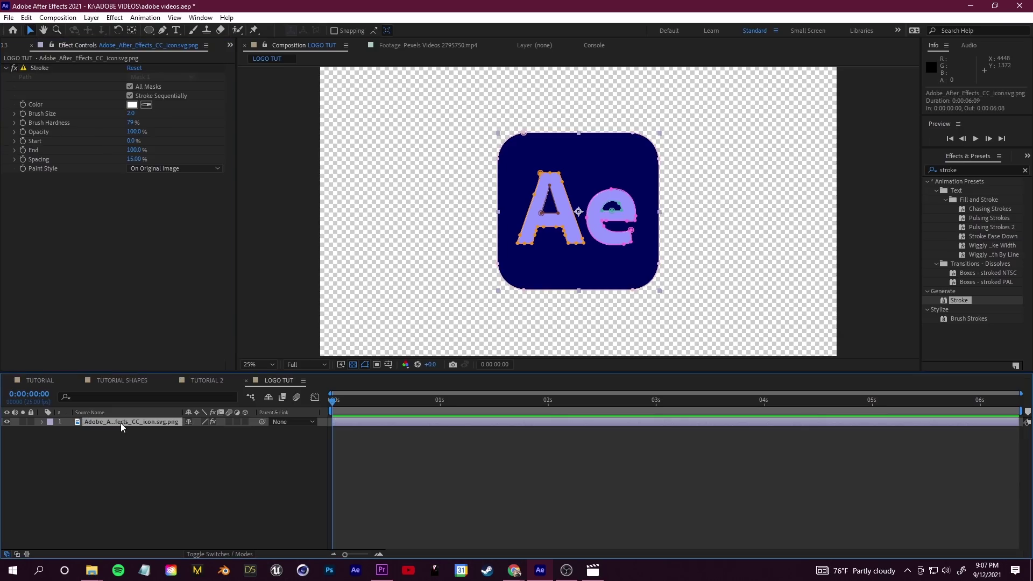
key(m)
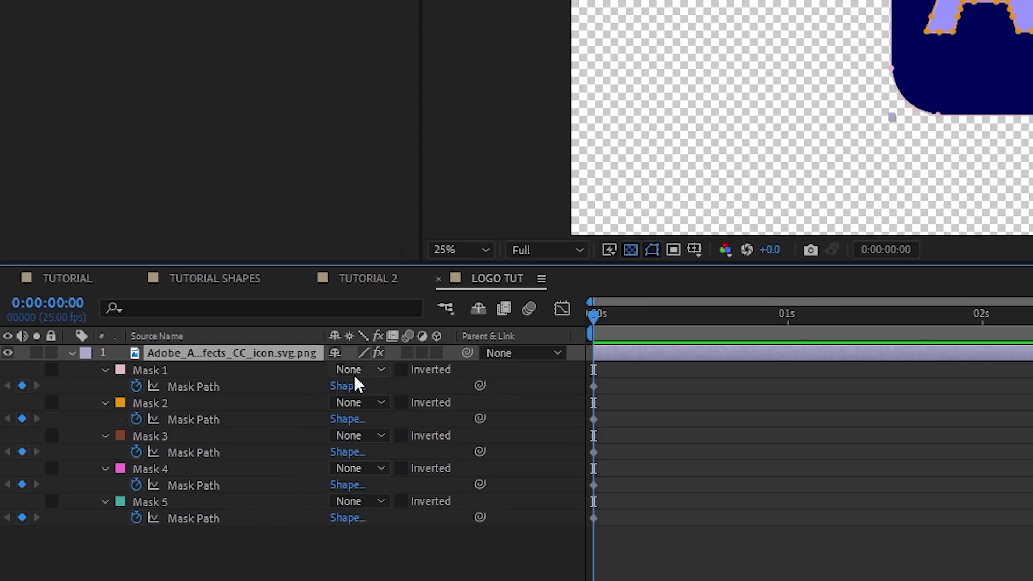
key(m)
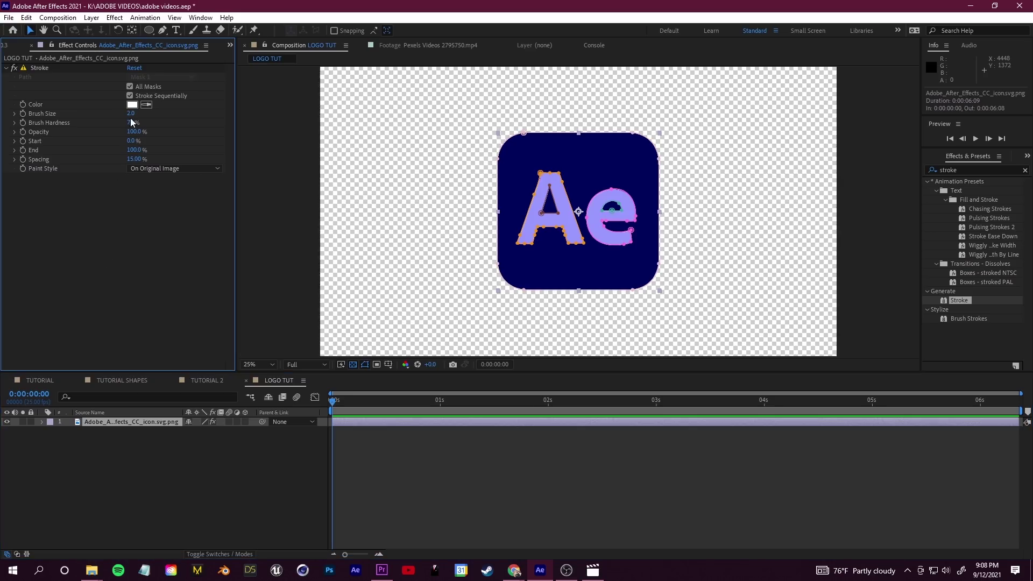
drag(131, 114, 170, 114)
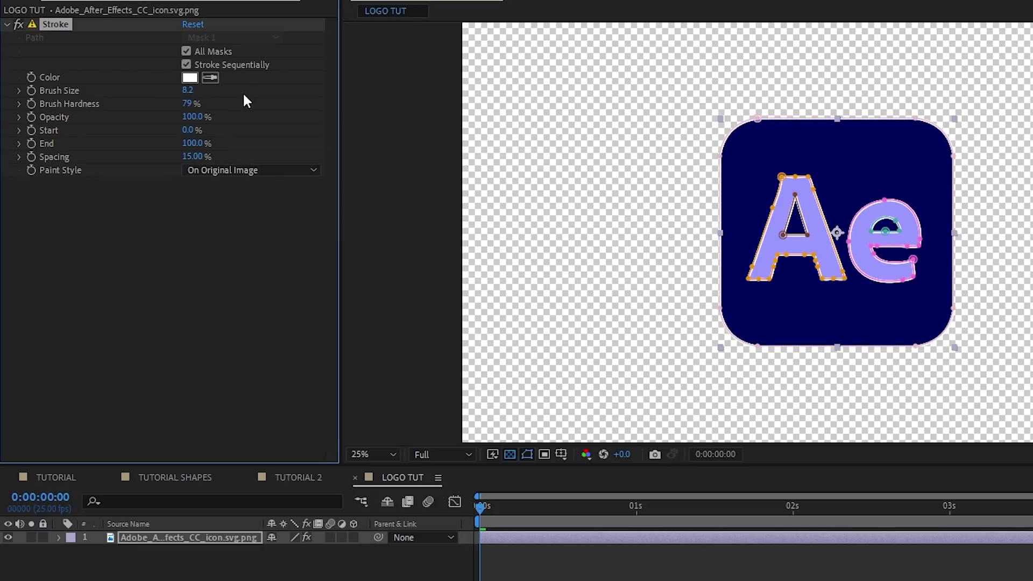
Step: View the stroke outlines on a transparent and black background and set Brush Size to 13.8
click(253, 172)
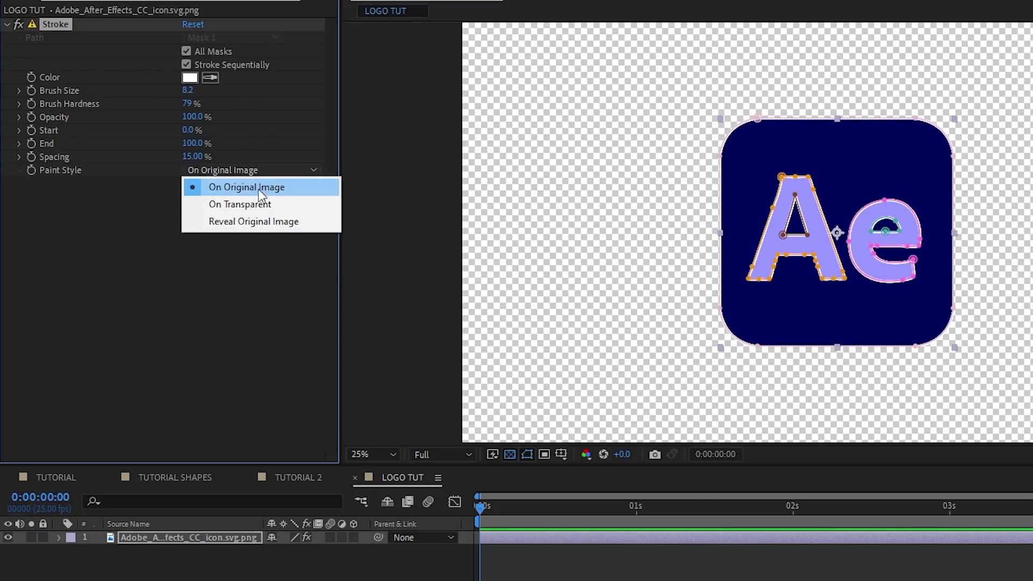
click(261, 205)
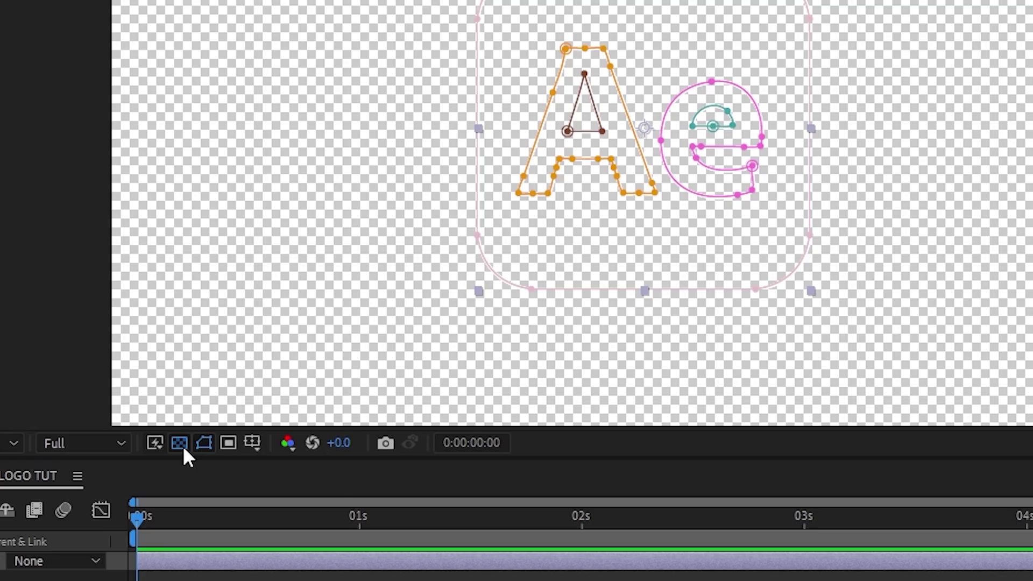
click(353, 365)
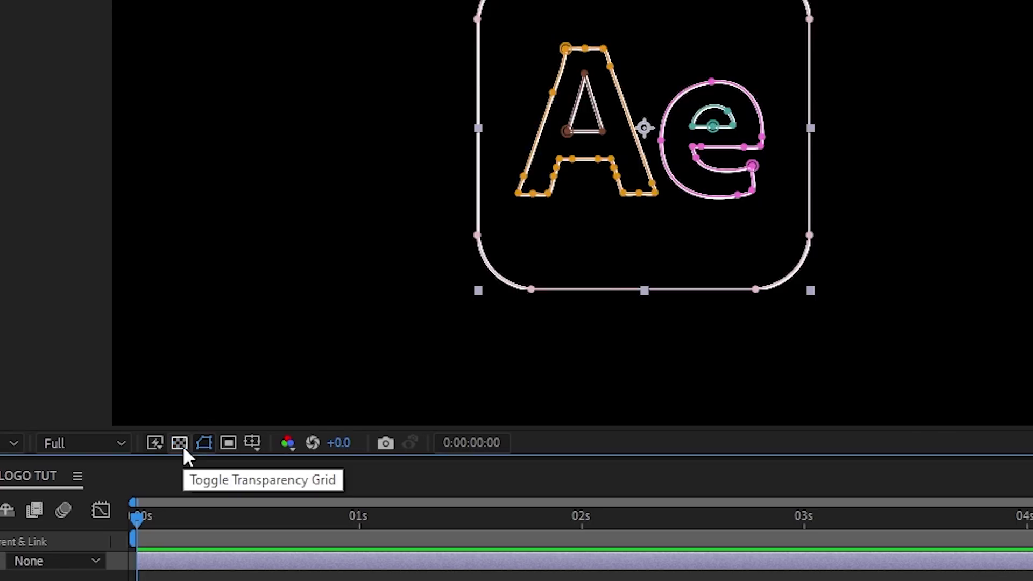
click(465, 448)
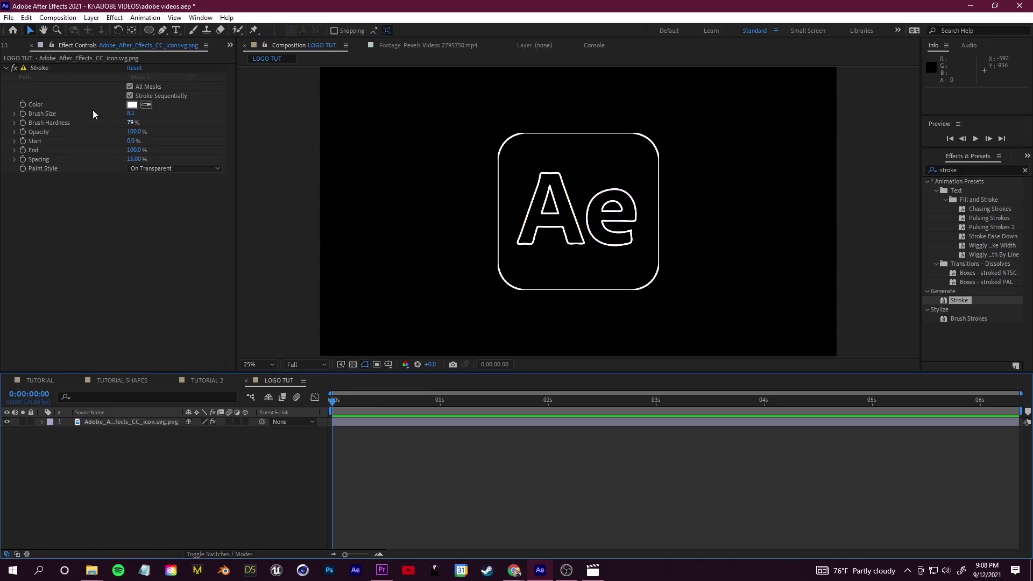
drag(135, 118, 145, 116)
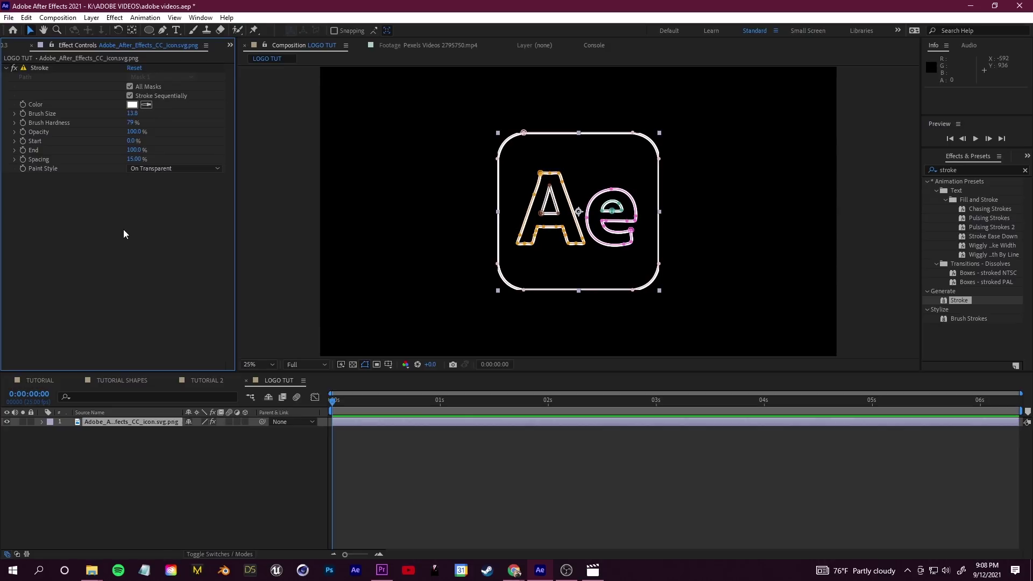
Step: Set Paint Style to Reveal Original Image, Brush Size to 27.6, and turn on the transparency grid
click(172, 168)
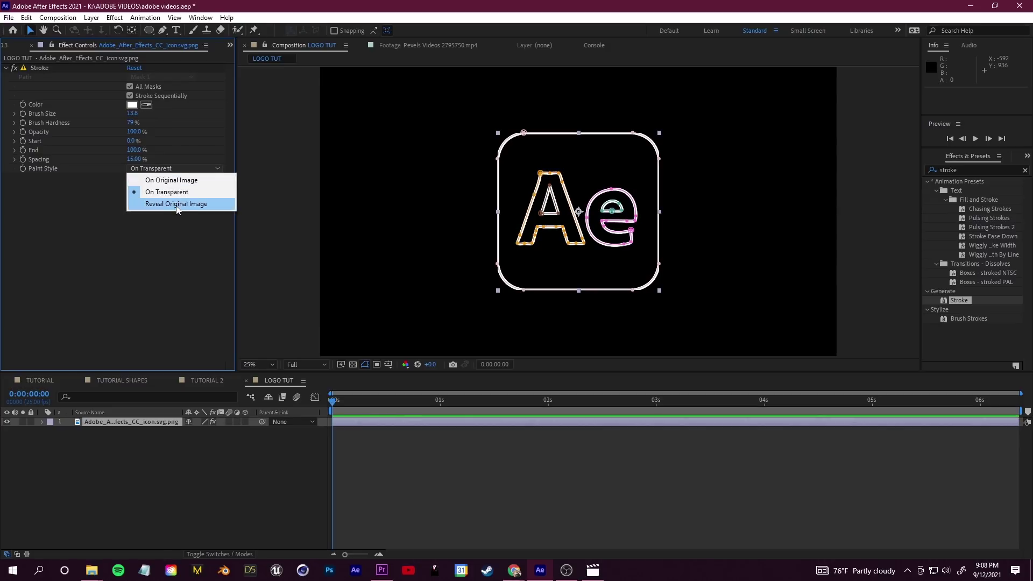
click(161, 206)
click(274, 273)
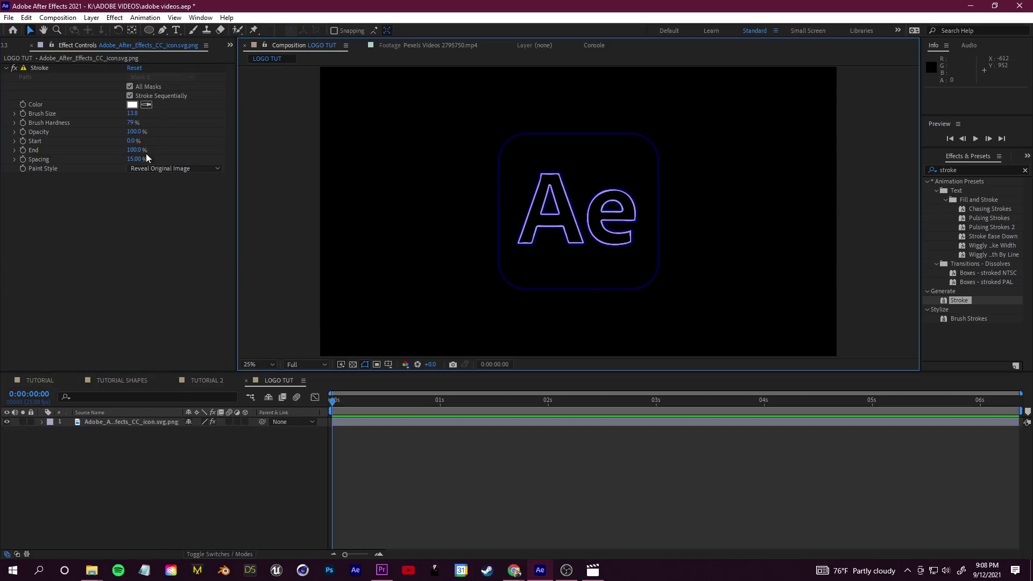
drag(131, 113, 144, 113)
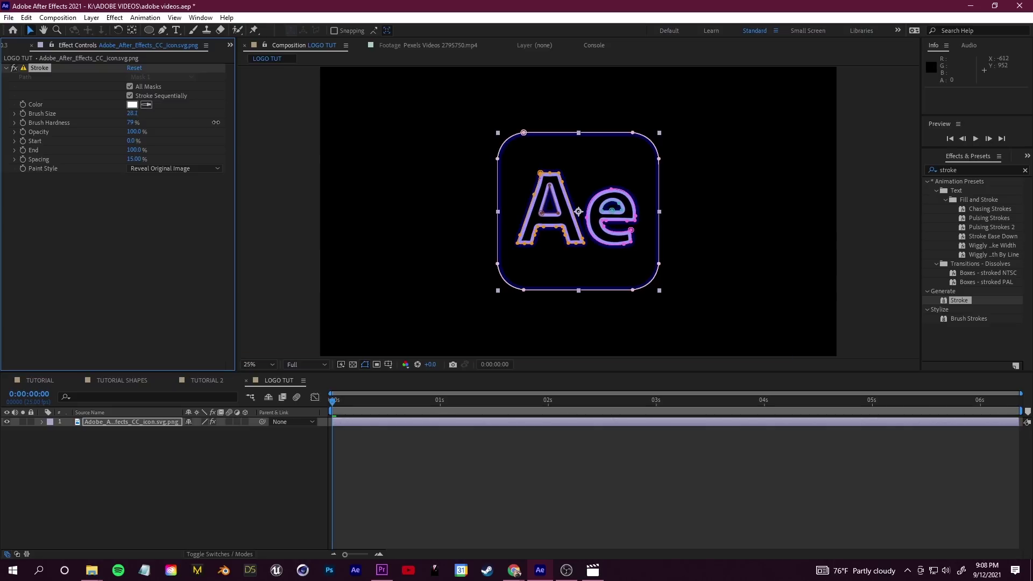
click(269, 239)
click(517, 275)
click(432, 171)
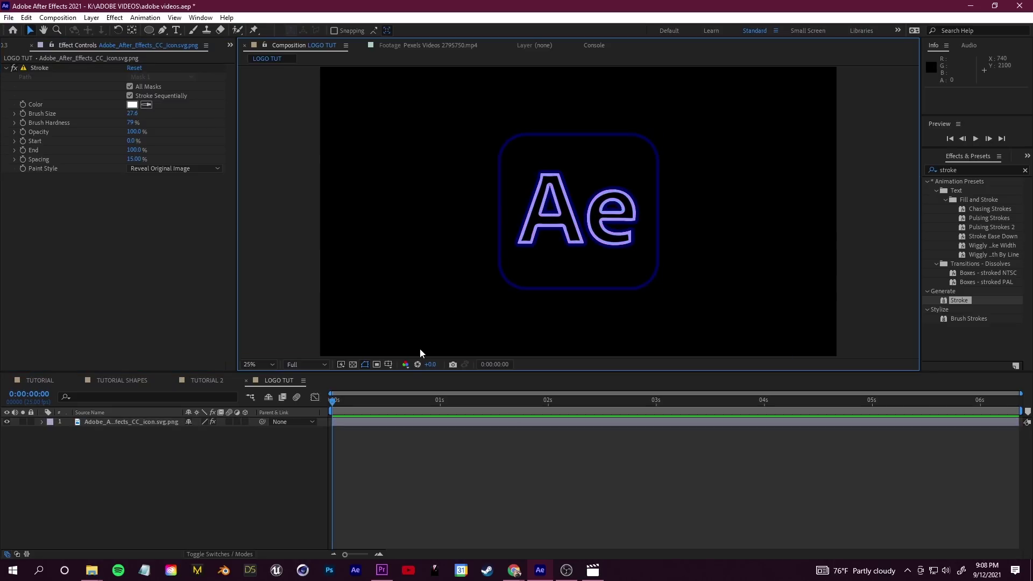
click(354, 366)
click(354, 366)
click(354, 366)
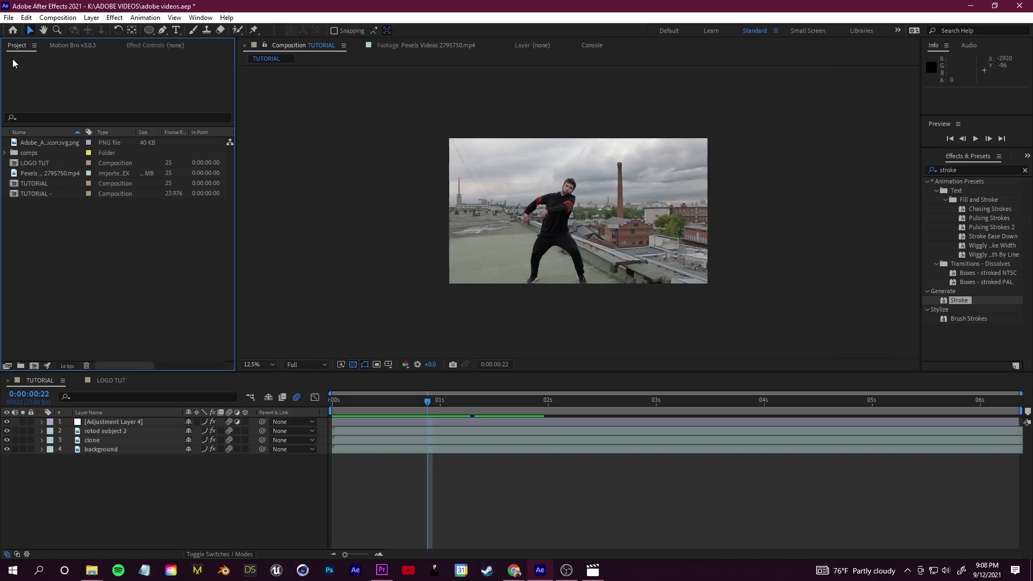
Step: Add LOGO TUT to TUTORIAL as layer 3 behind the dancer, nudge it left, then open it
click(38, 163)
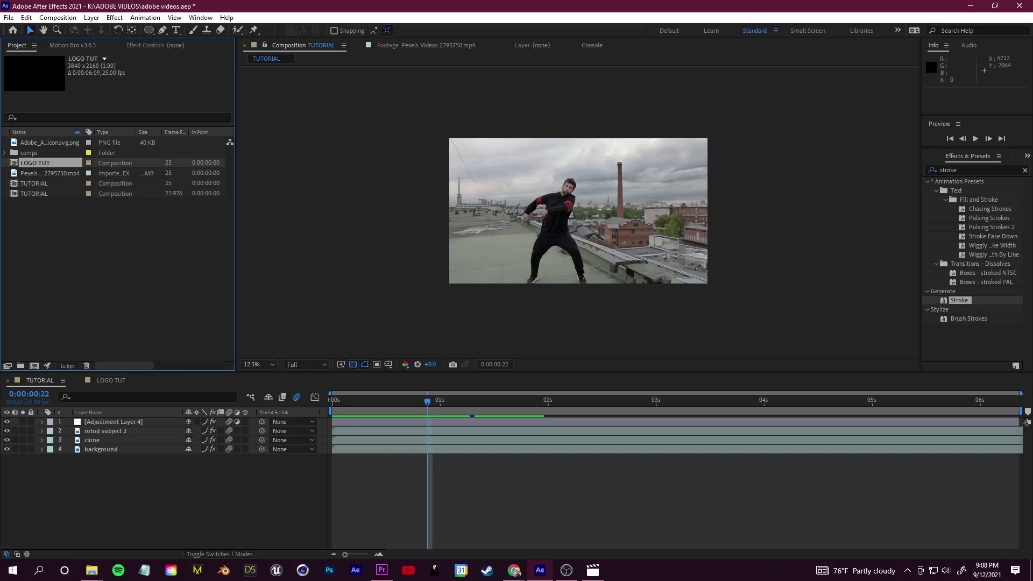
drag(38, 163, 136, 437)
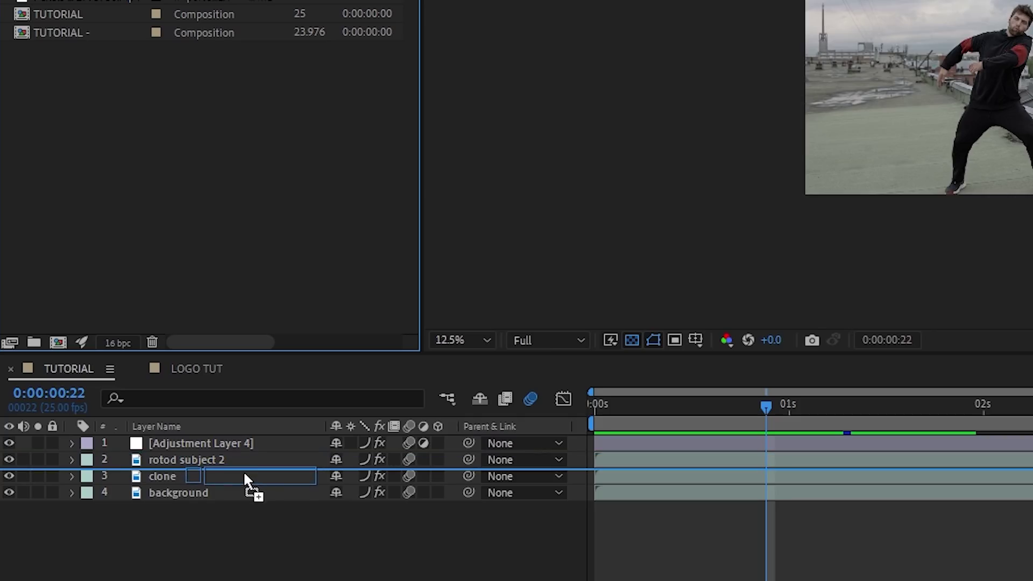
drag(243, 470, 247, 472)
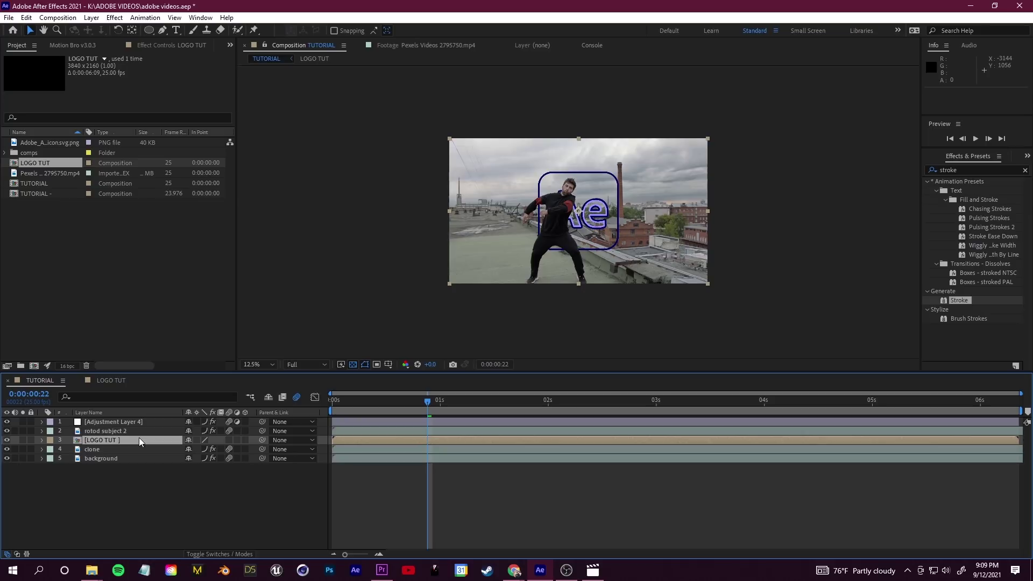
drag(592, 225, 568, 244)
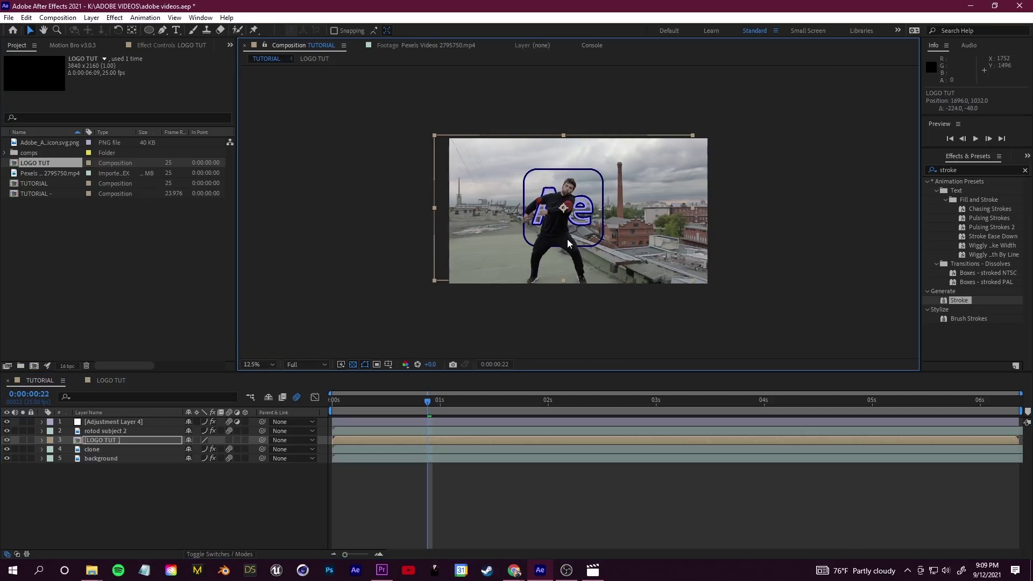
double_click(119, 444)
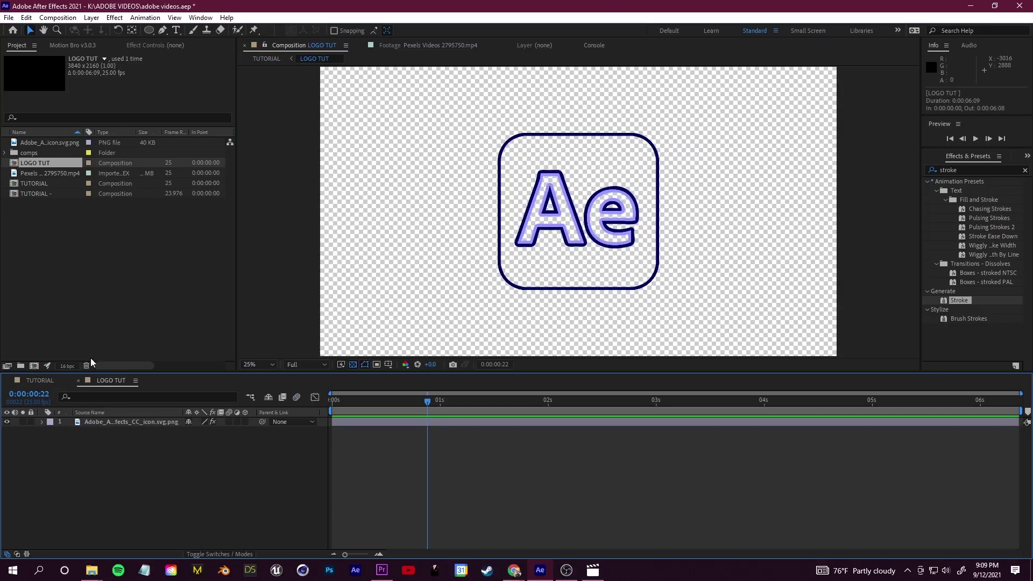
Step: Show the Stroke settings and set its Start to 100% near the beginning
click(148, 47)
click(134, 423)
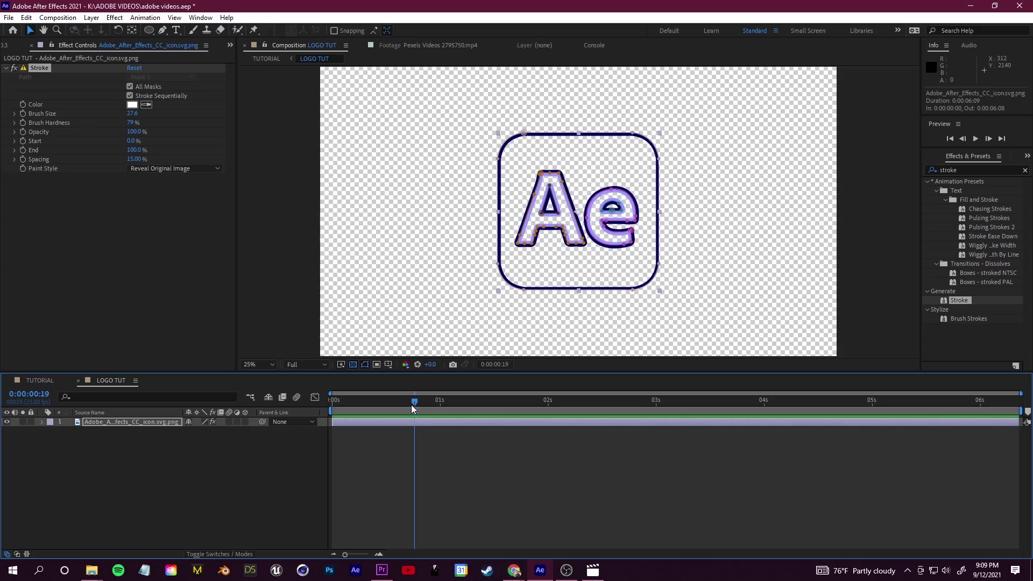
drag(413, 420, 325, 422)
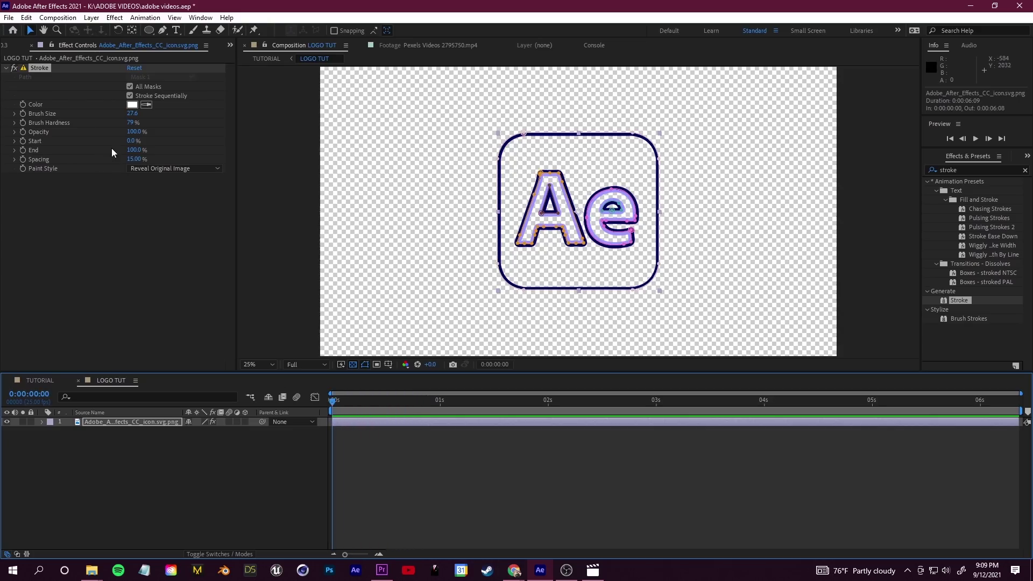
click(132, 141)
text(100)
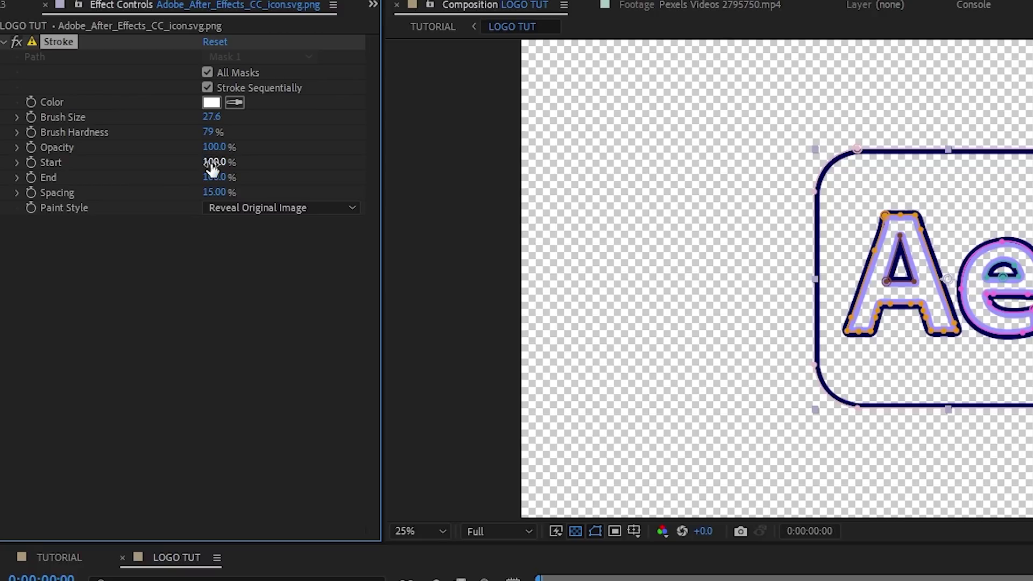
key(Return)
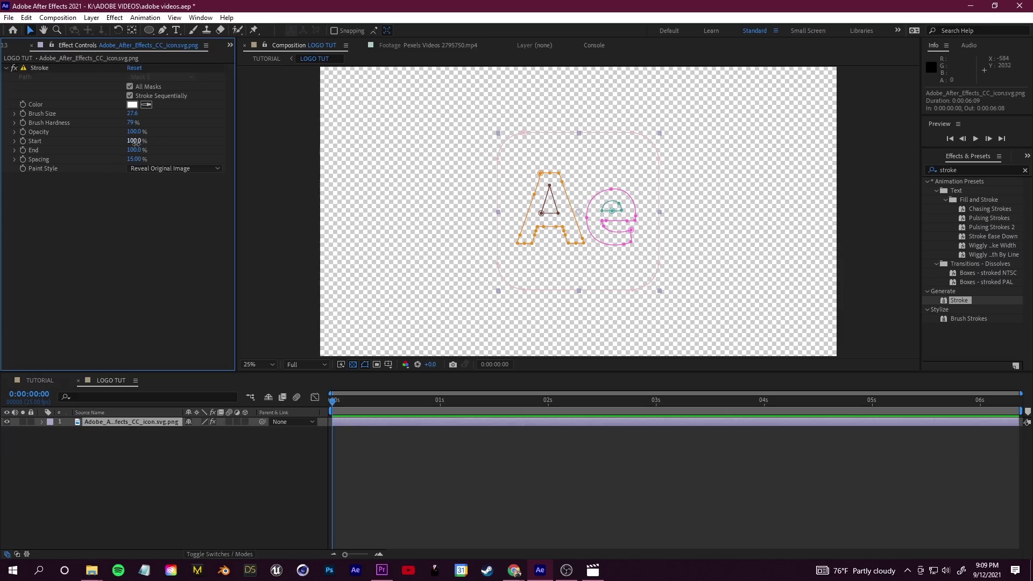
mouse_move(136, 143)
mouse_down()
mouse_move(105, 142)
mouse_move(144, 141)
mouse_up()
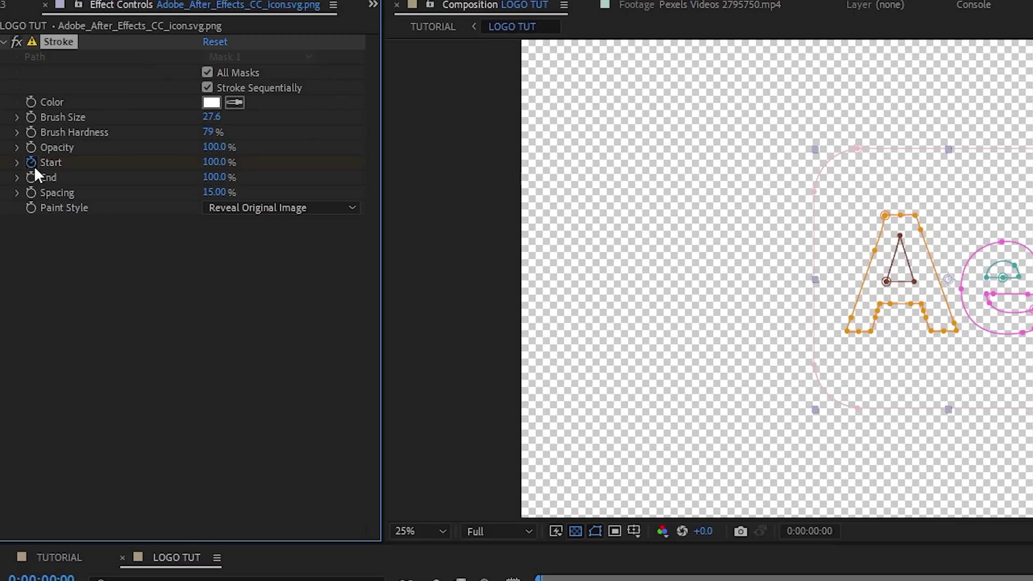
Step: Keyframe Stroke Start from 100% to 0% at about one second and preview the draw-on
click(23, 141)
click(345, 401)
drag(354, 406, 445, 407)
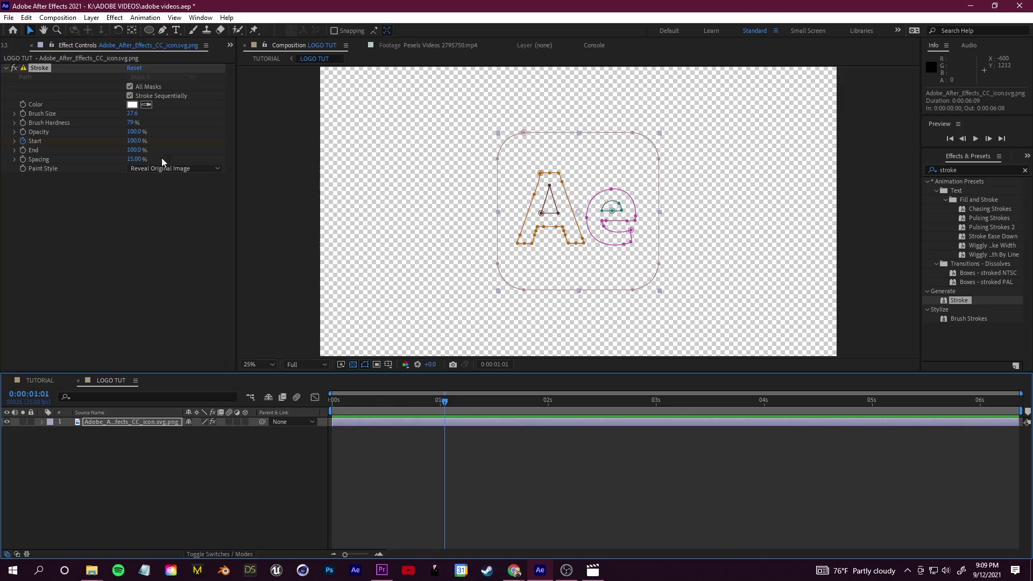
drag(134, 141, 69, 137)
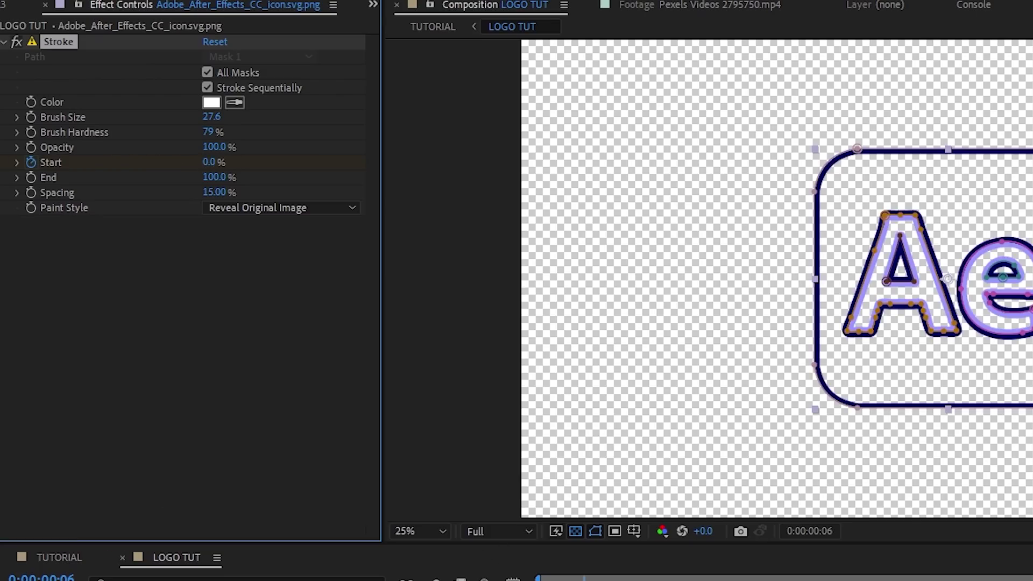
key(space)
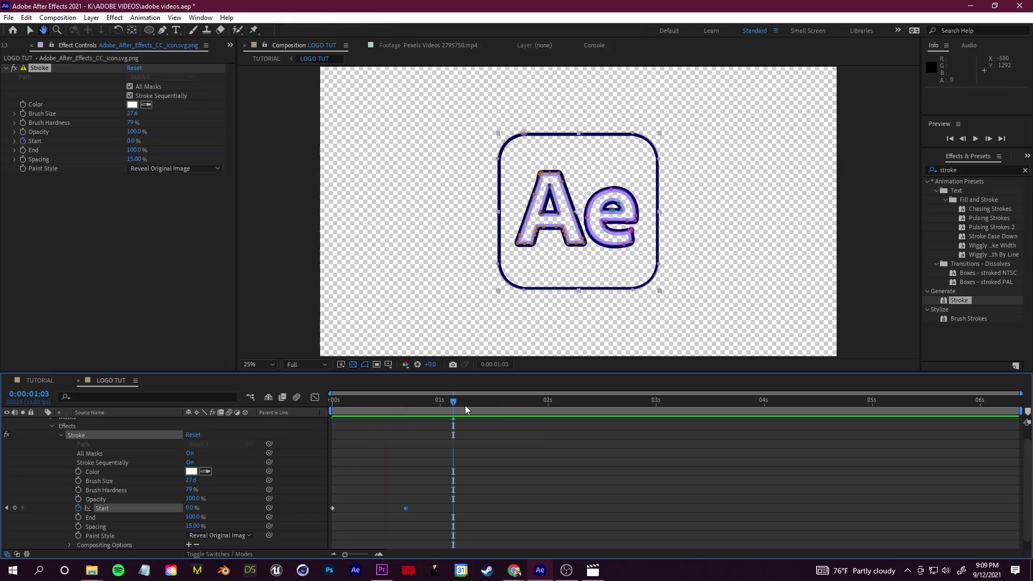
key(space)
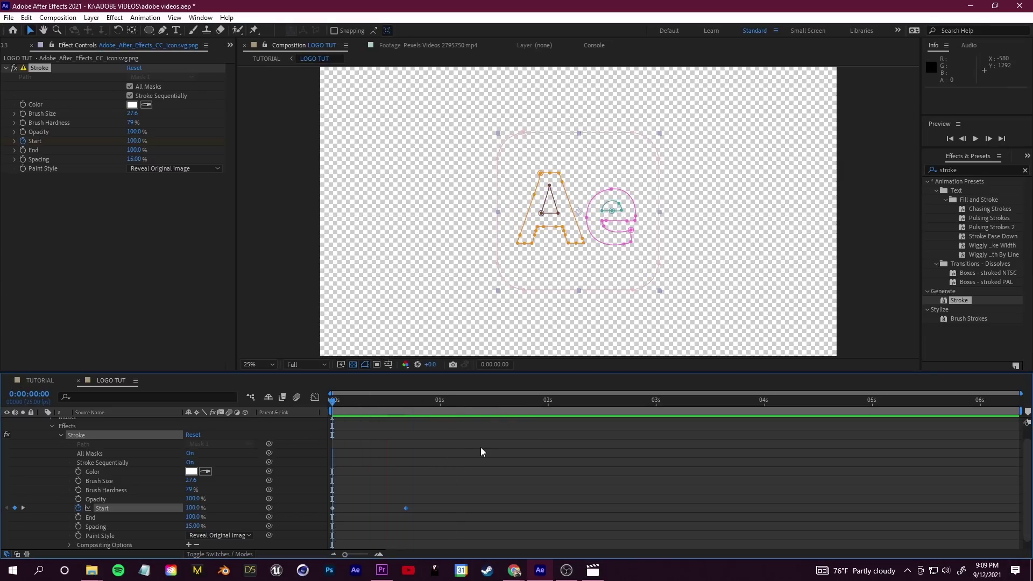
key(space)
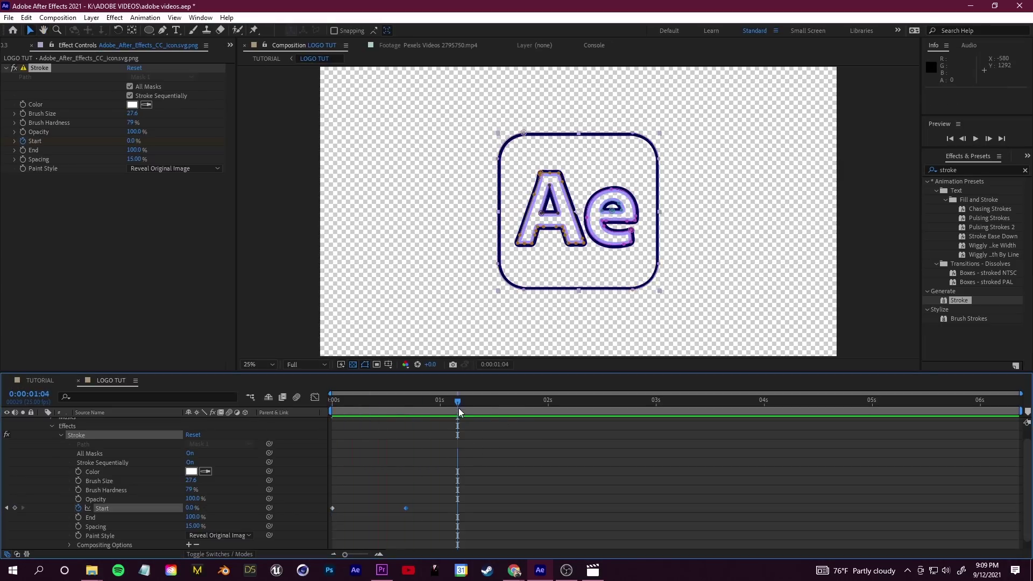
key(space)
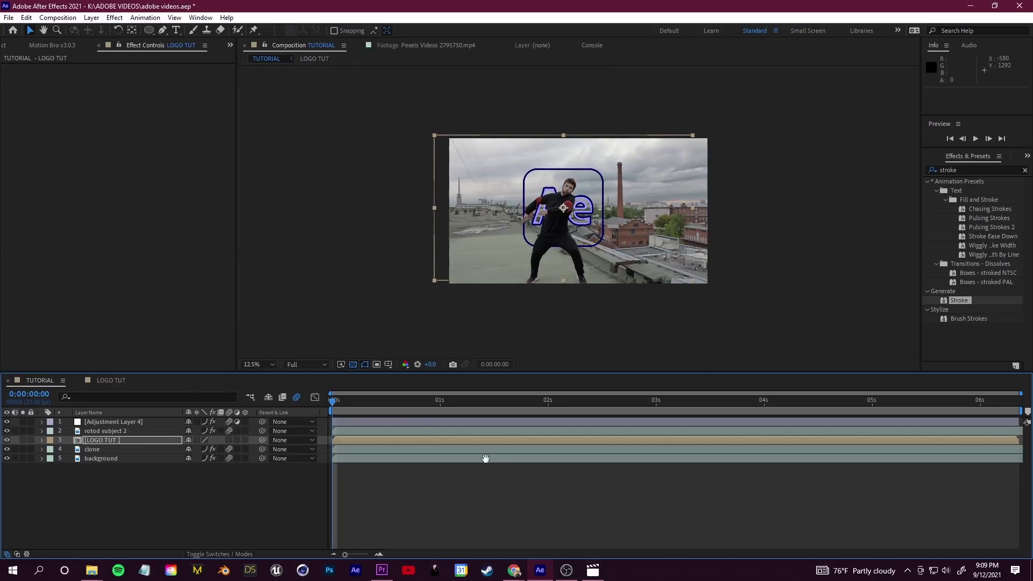
Step: Trim the LOGO TUT layer to start at 0:00:00:17
click(500, 477)
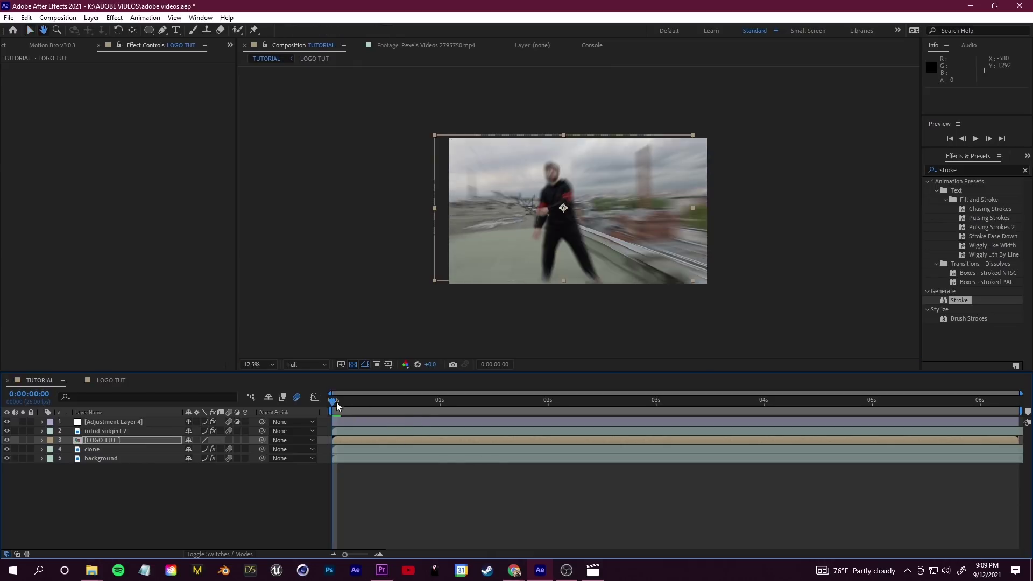
drag(337, 402, 406, 403)
key(alt+bracketleft)
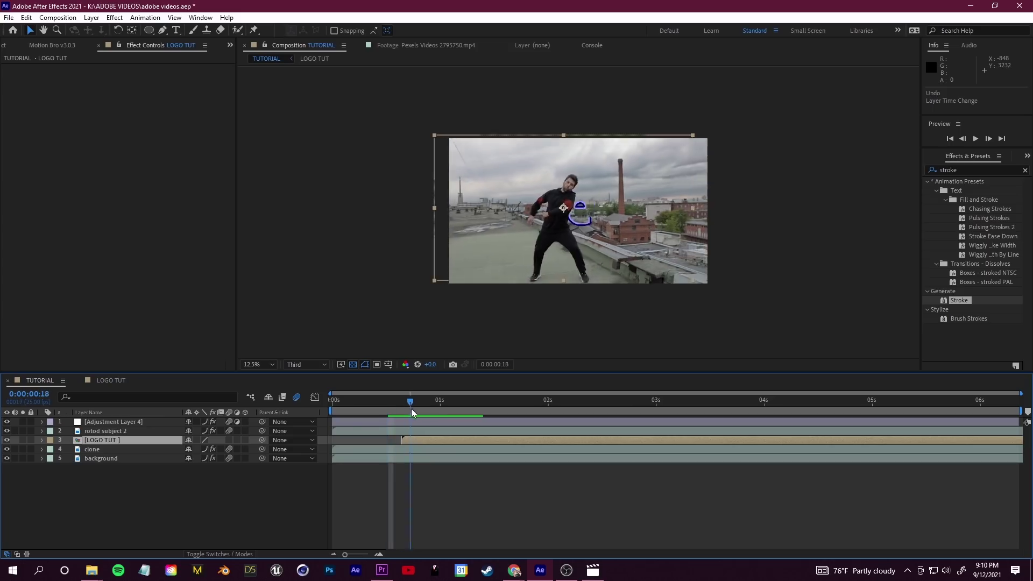
drag(748, 383, 837, 386)
drag(459, 412, 402, 422)
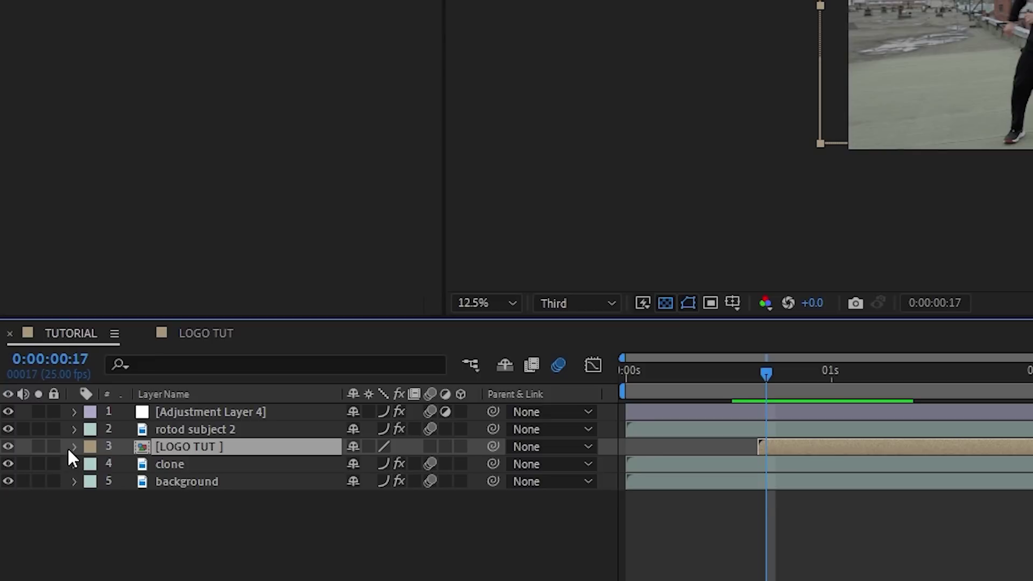
Step: Keyframe the logo's Position at 1520,952, then shift it at 0:00:01:08 and 0:00:01:21
click(42, 440)
click(51, 450)
drag(122, 482, 132, 551)
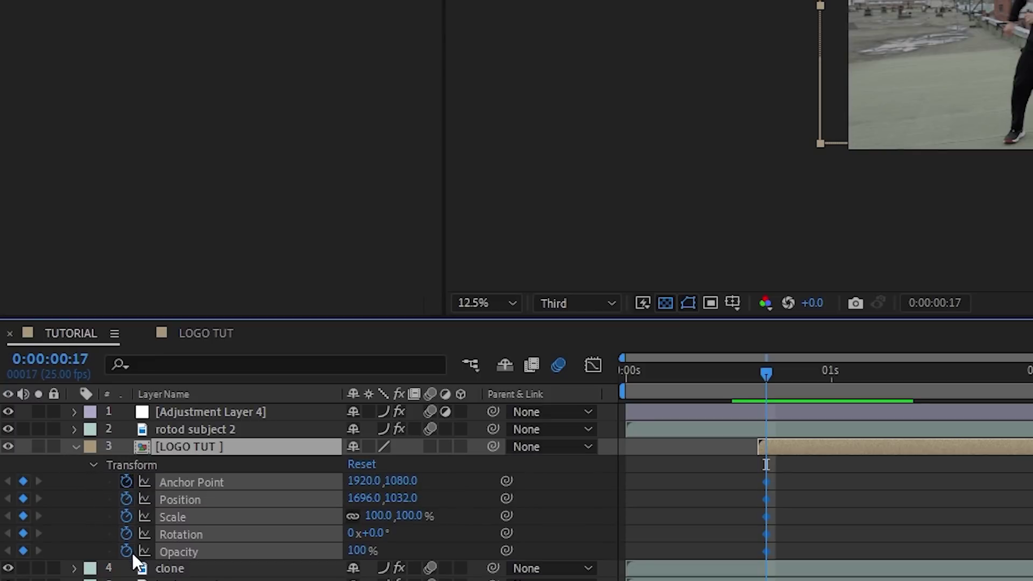
drag(1032, 40, 1032, 30)
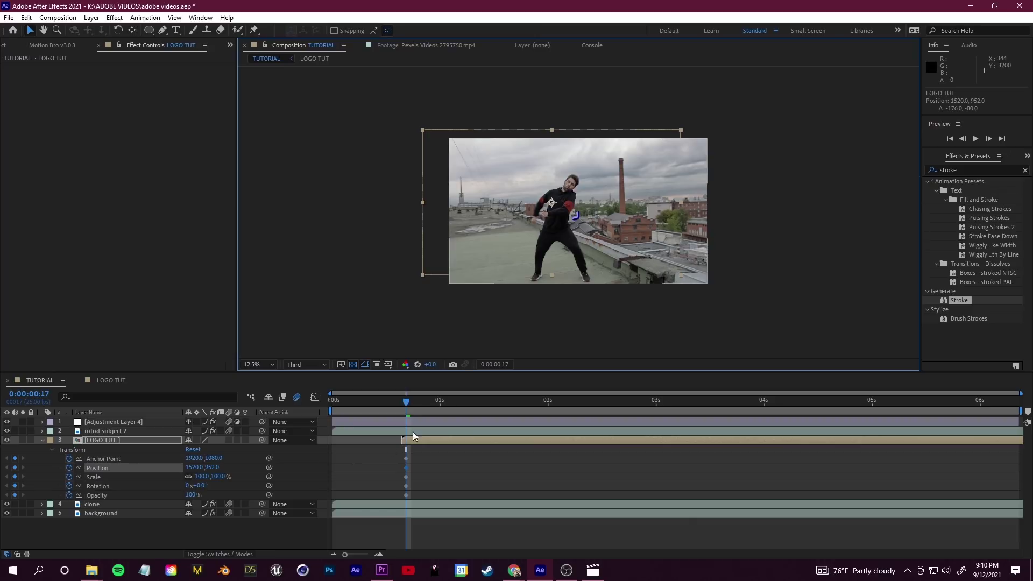
drag(437, 407, 476, 408)
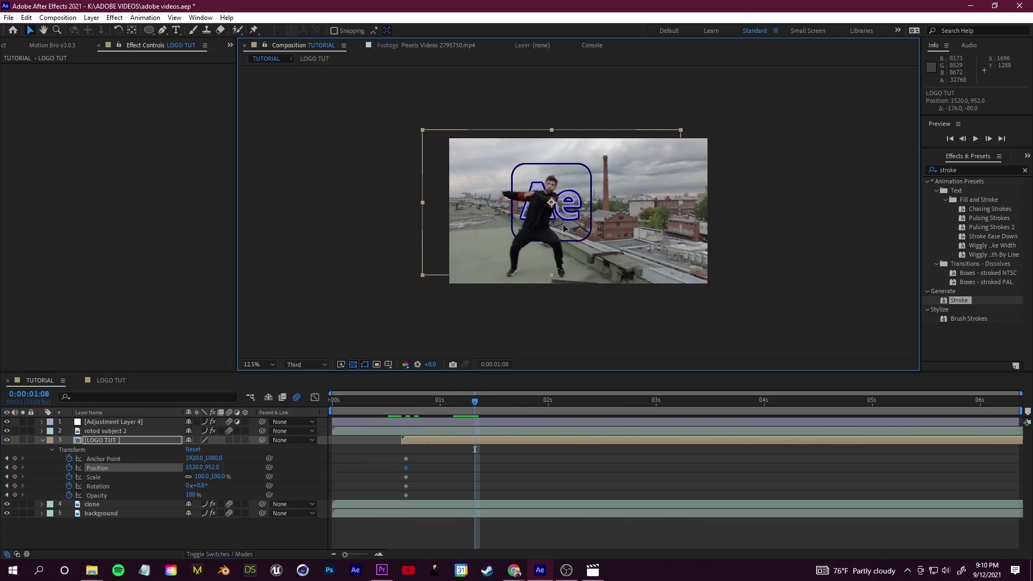
drag(550, 278, 543, 278)
drag(476, 408, 532, 404)
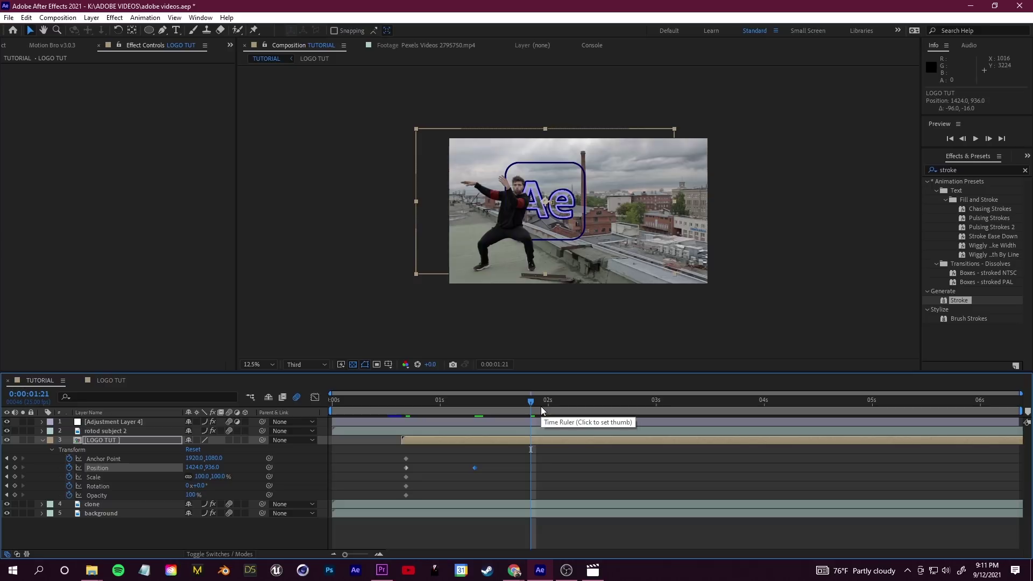
drag(568, 220, 537, 221)
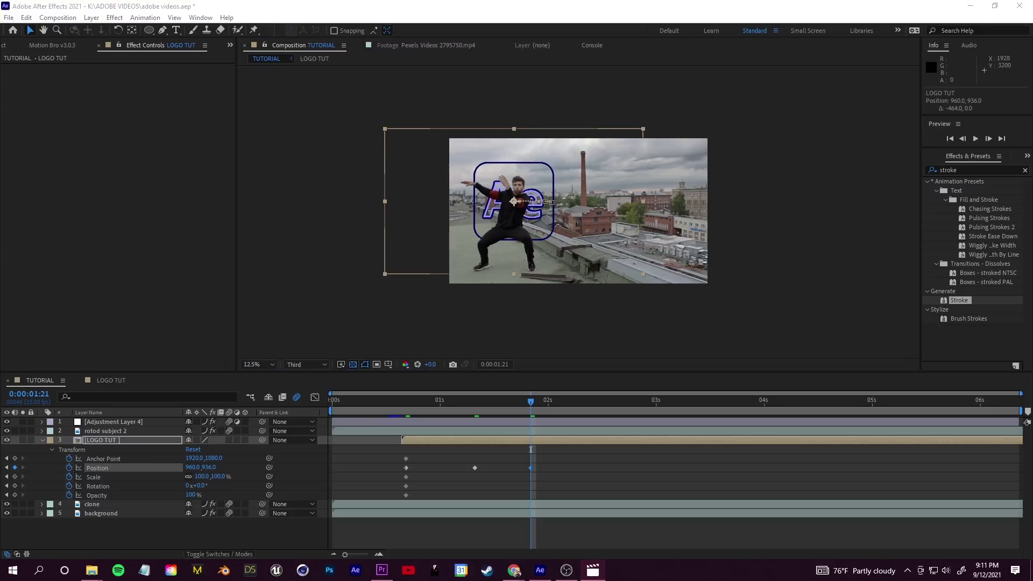
drag(538, 400, 488, 400)
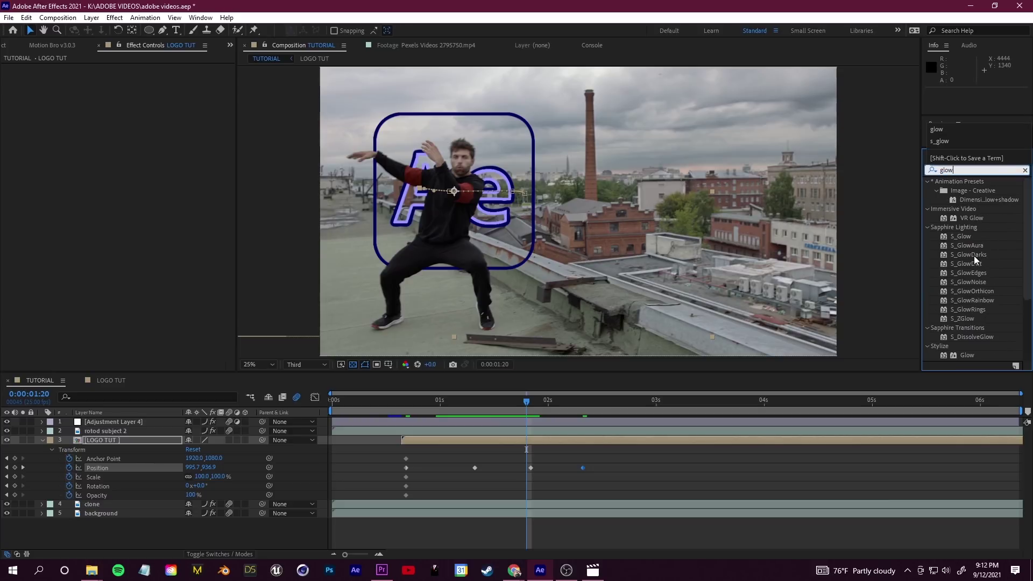
Step: Apply Glow to LOGO TUT with Glow Radius 66.2 and Glow Threshold 27.7%
scroll(975, 260, down, 1)
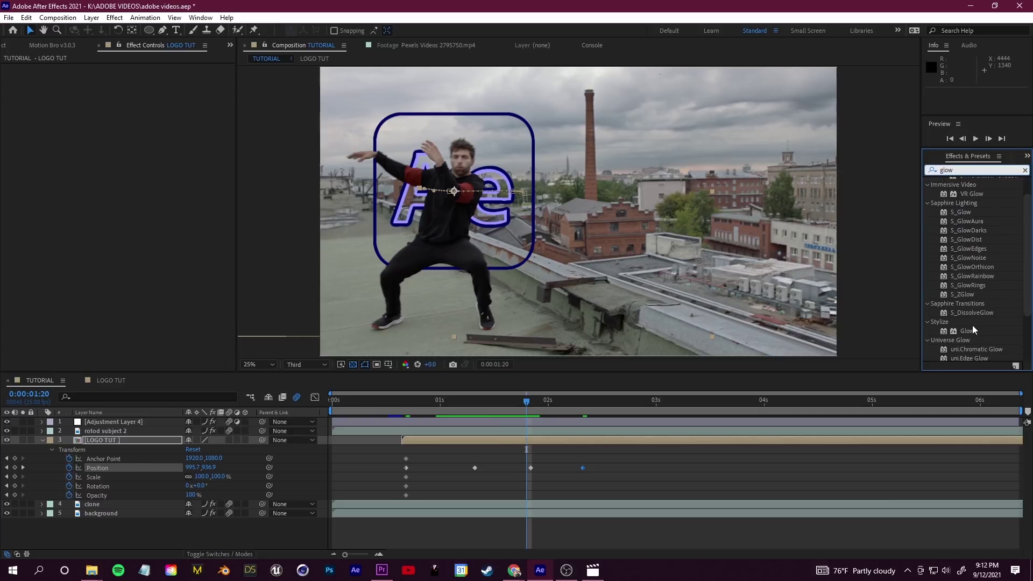
drag(967, 331, 115, 440)
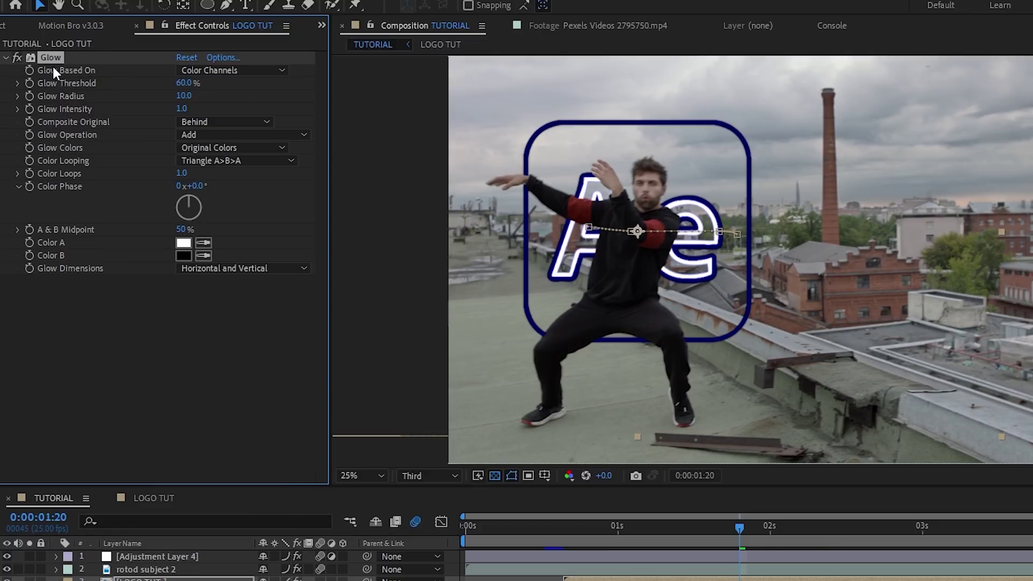
click(18, 95)
drag(67, 118, 173, 117)
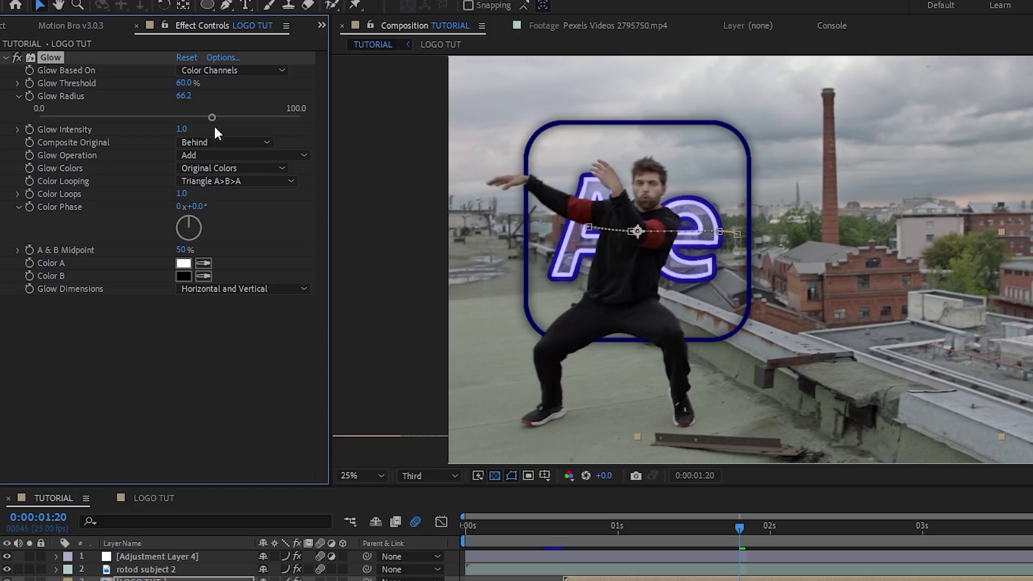
click(16, 83)
drag(192, 102, 112, 105)
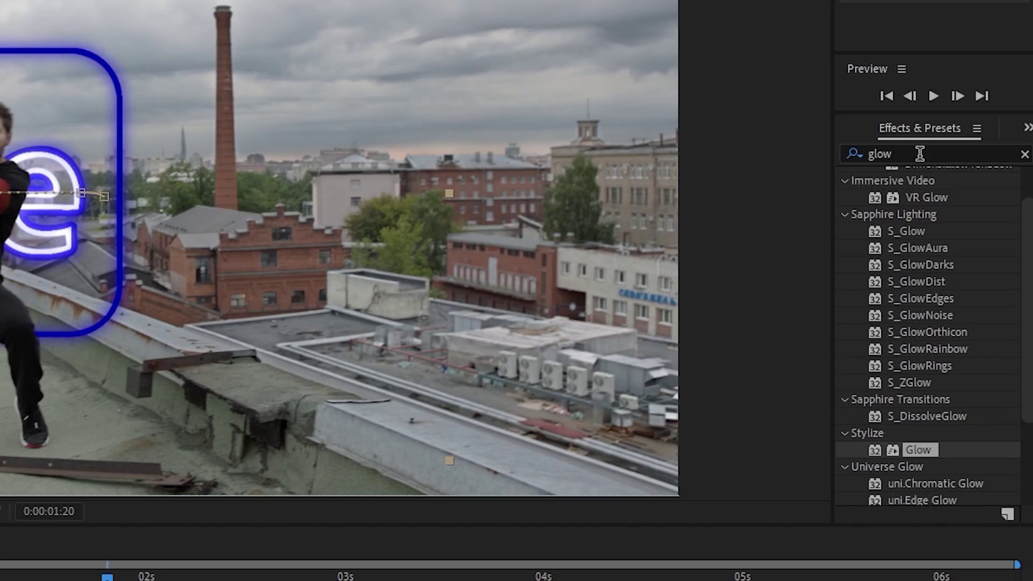
Step: Search 'hls' in Effects & Presets and apply Color Balance (HLS) to the LOGO TUT layer
click(914, 154)
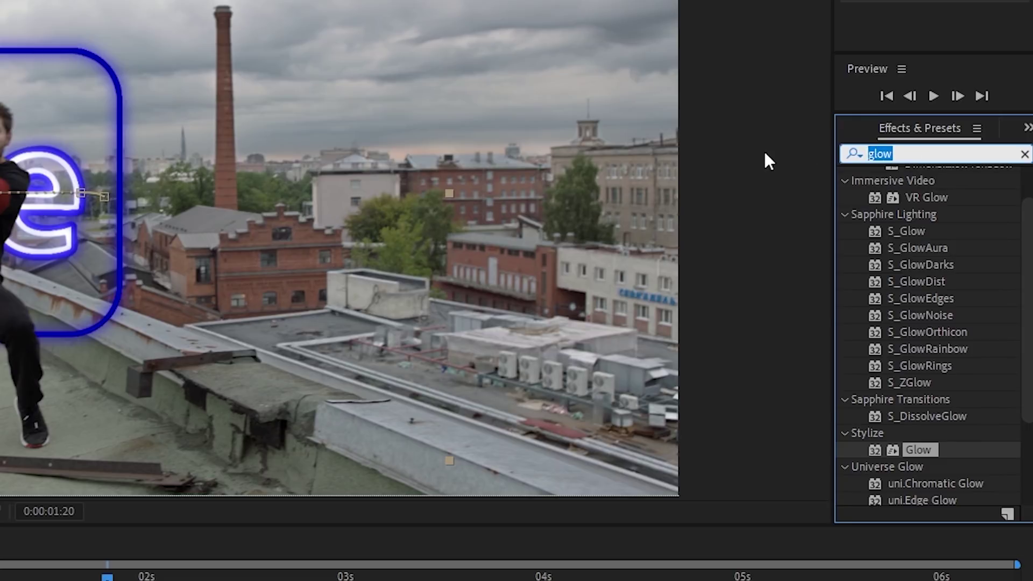
text(hls)
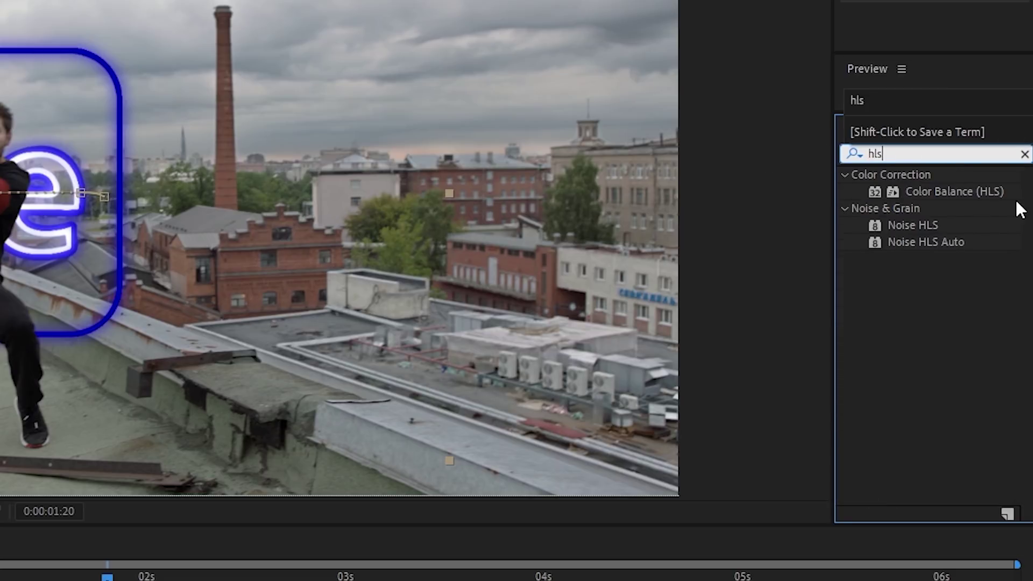
drag(981, 193, 396, 330)
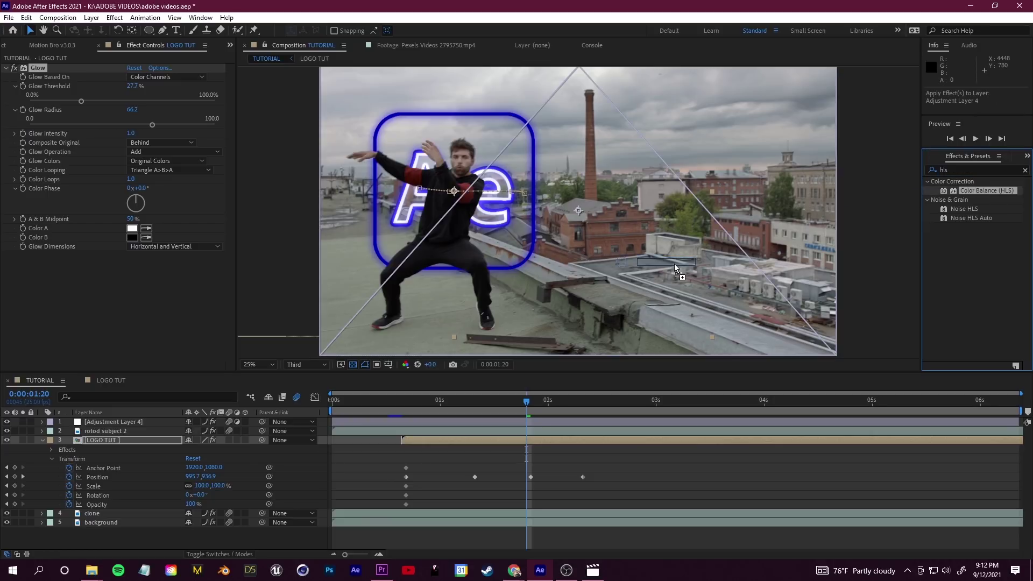
drag(676, 267, 124, 441)
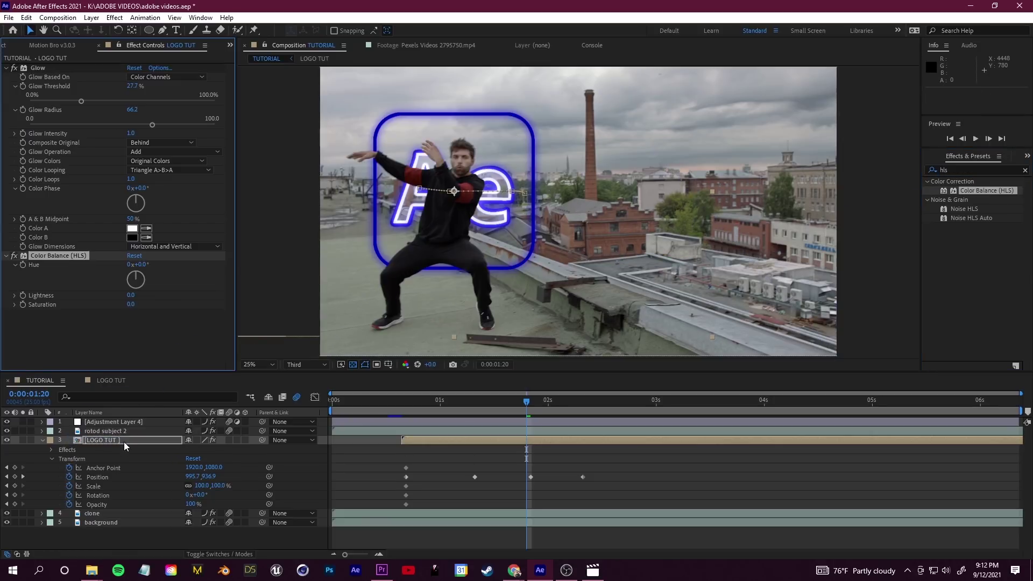
Step: Keyframe the Hue from 0° at the logo's start to 2x+74.0° at 0:00:02:03
drag(527, 405, 400, 425)
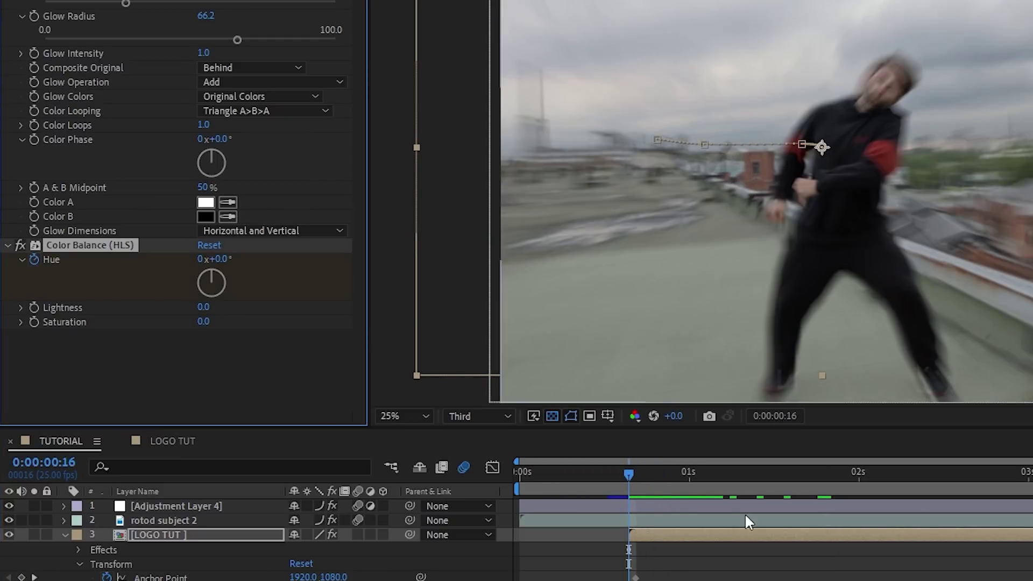
drag(628, 475, 881, 497)
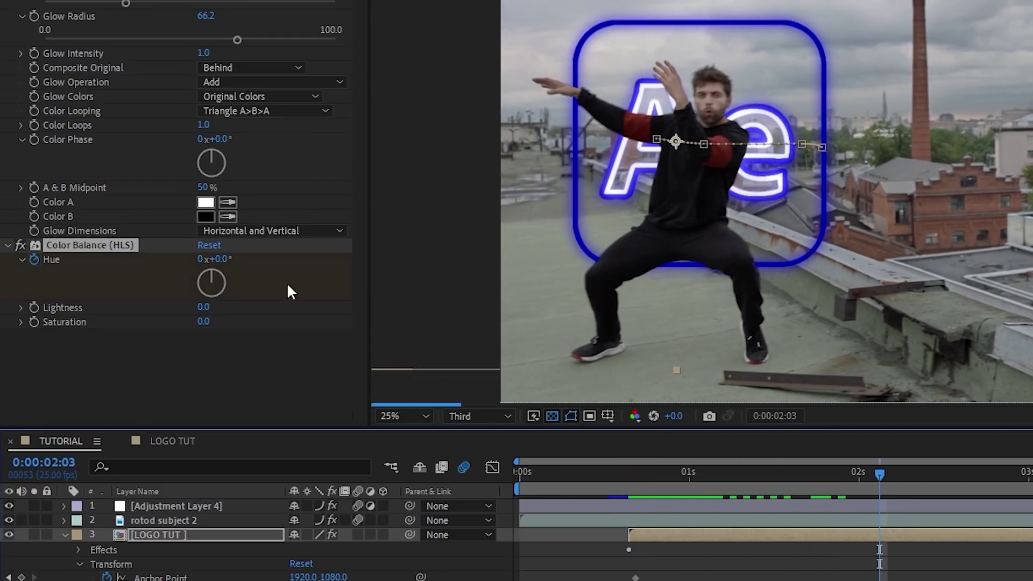
drag(214, 272, 371, 263)
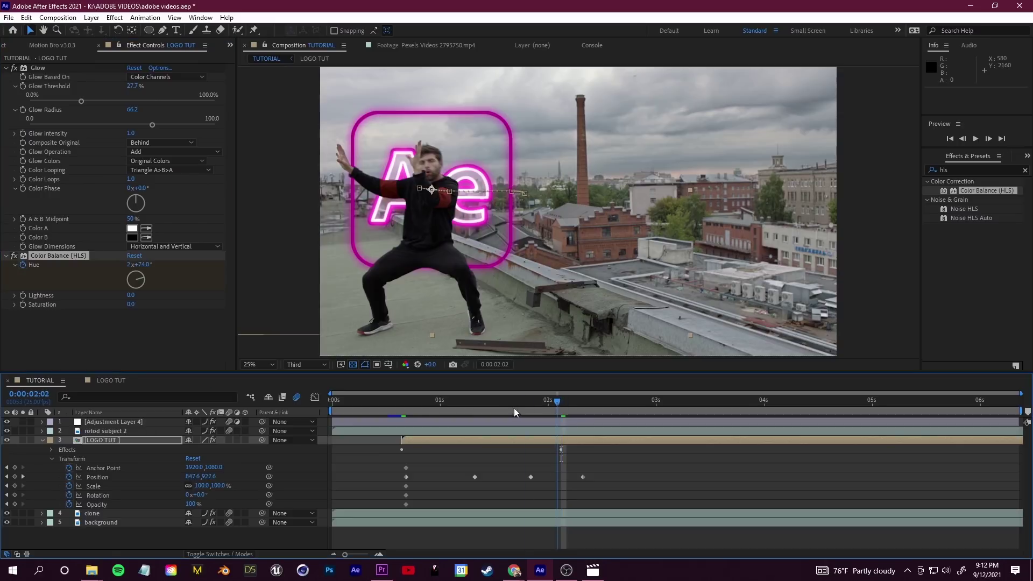
drag(805, 485, 633, 500)
Step: Preview the colour-cycling glow, then return the timeline to the layer switches view
key(space)
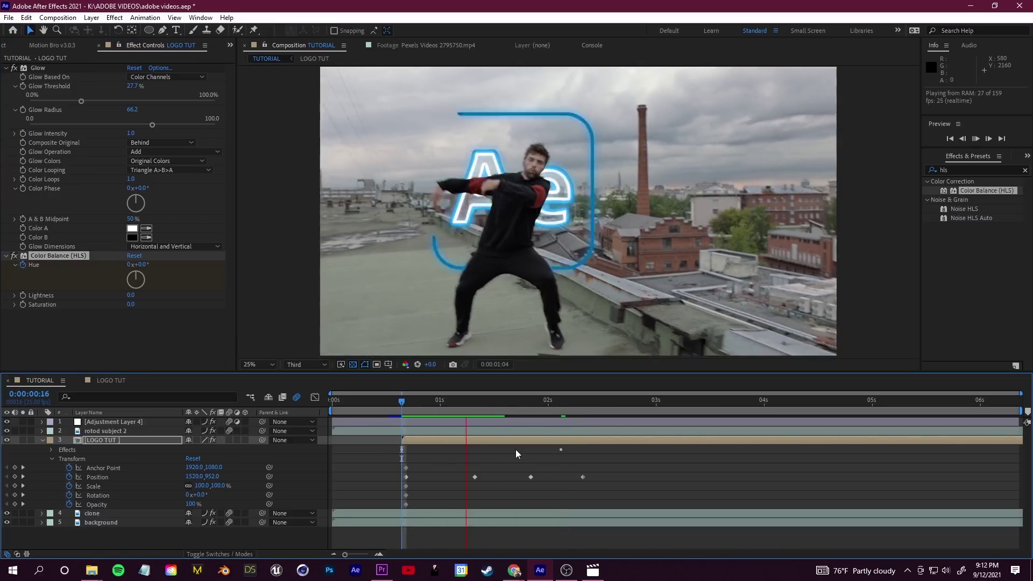
key(space)
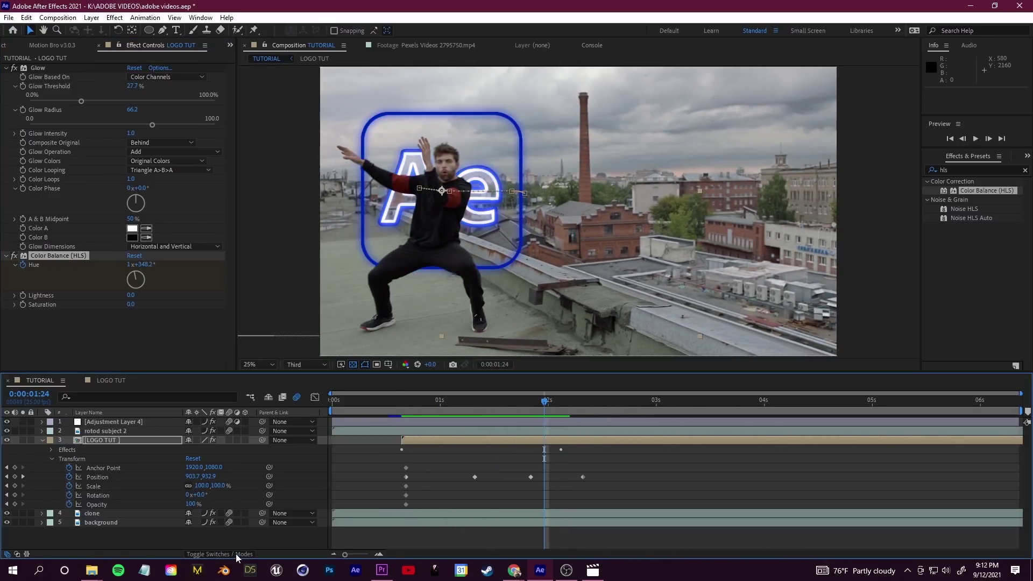
click(235, 554)
click(235, 554)
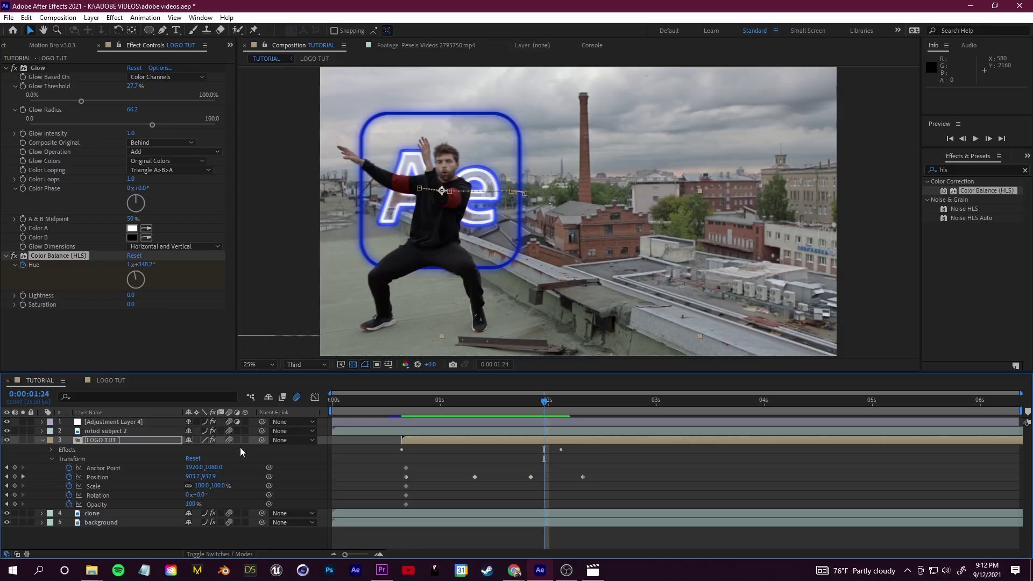
Step: Preview the Hue animation again, stopping to inspect the glow's colours
key(space)
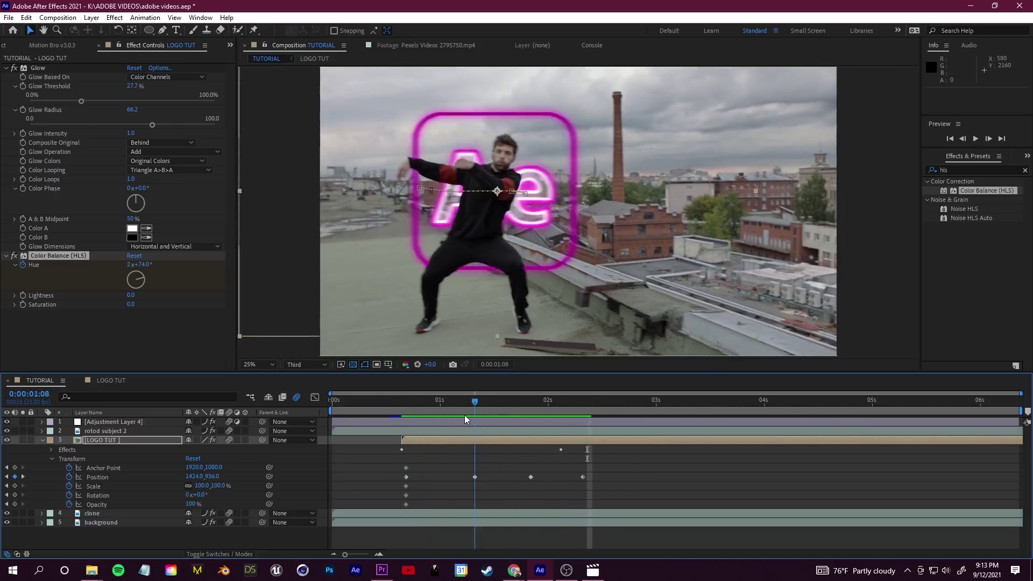
key(space)
key(space)
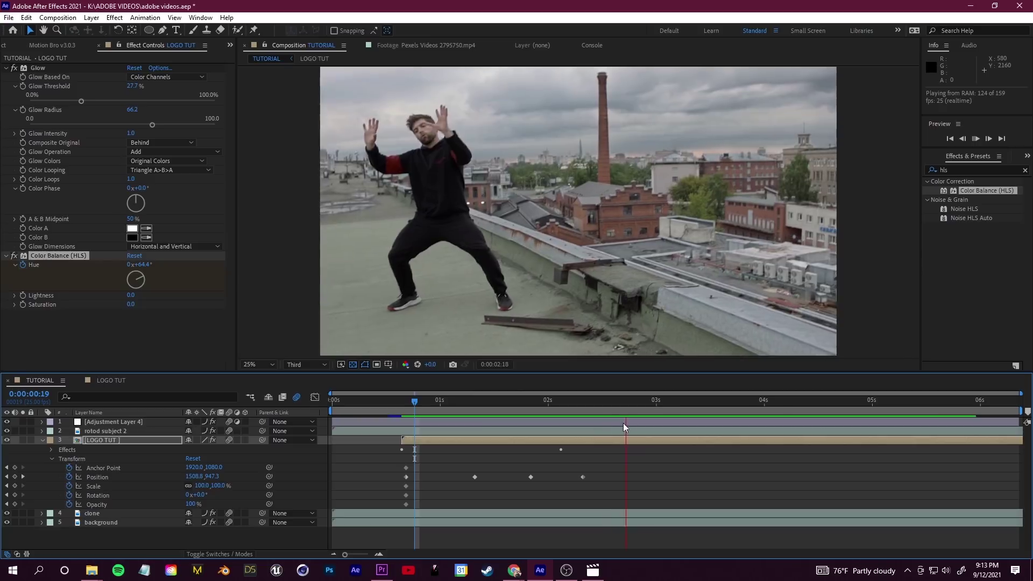
key(space)
key(space)
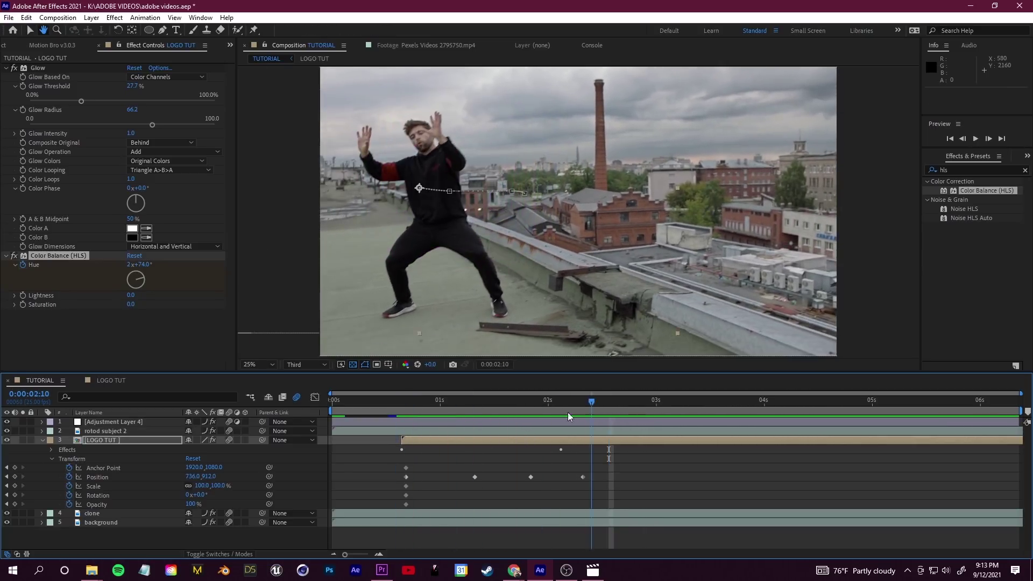
key(space)
key(space)
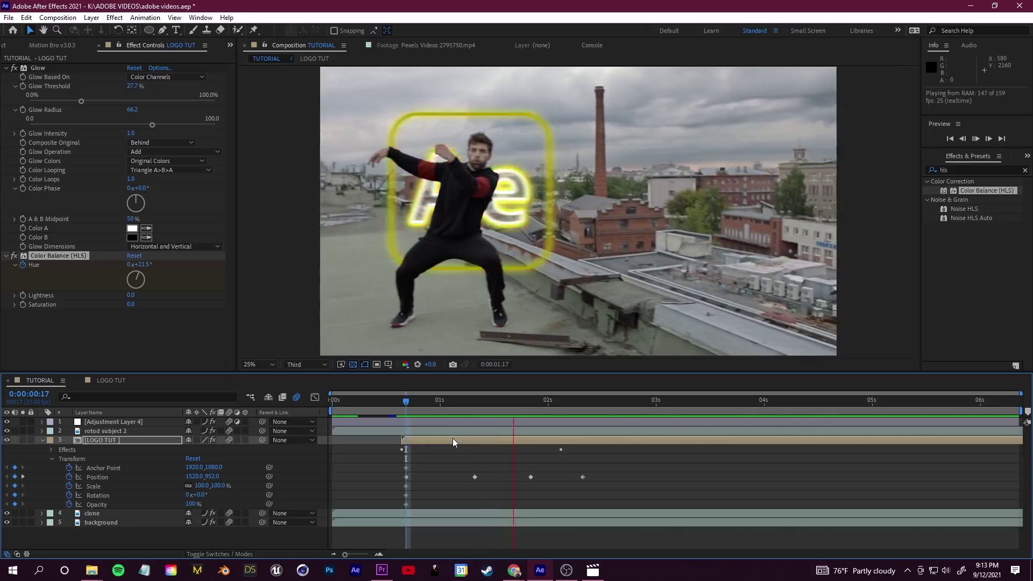
Step: Move the last Hue keyframe to 0:00:02:00 and deselect the logo layer
drag(589, 409, 547, 410)
key(ctrl+z)
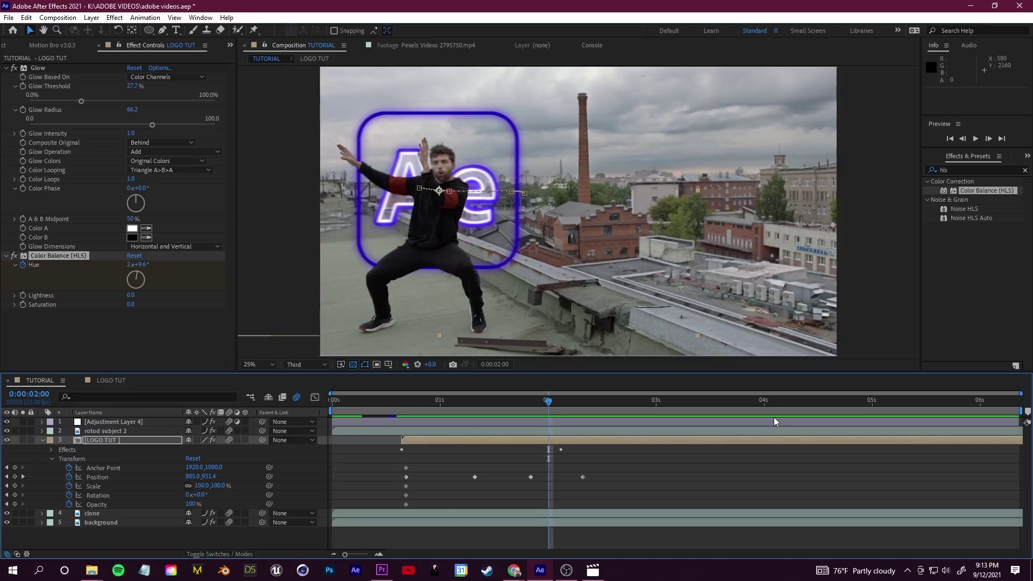
click(751, 474)
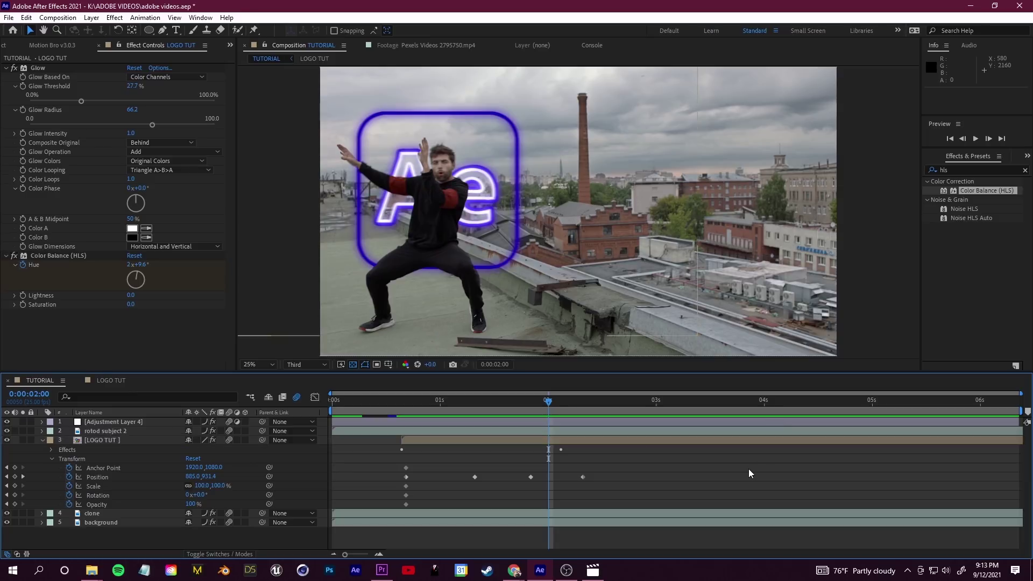